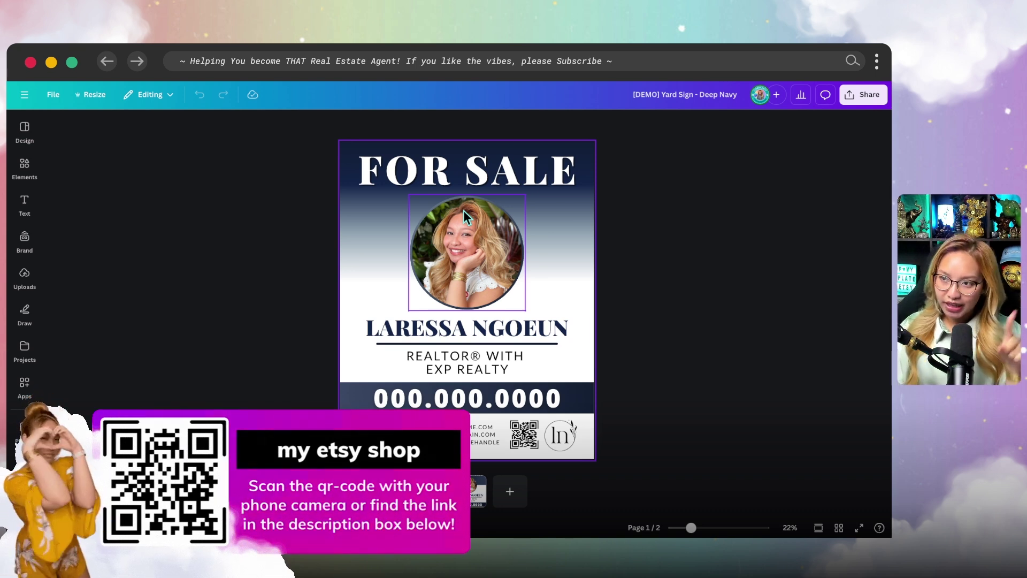
Download only page 1 of the Deep Navy yard sign design as a PNG
left_click(701, 217)
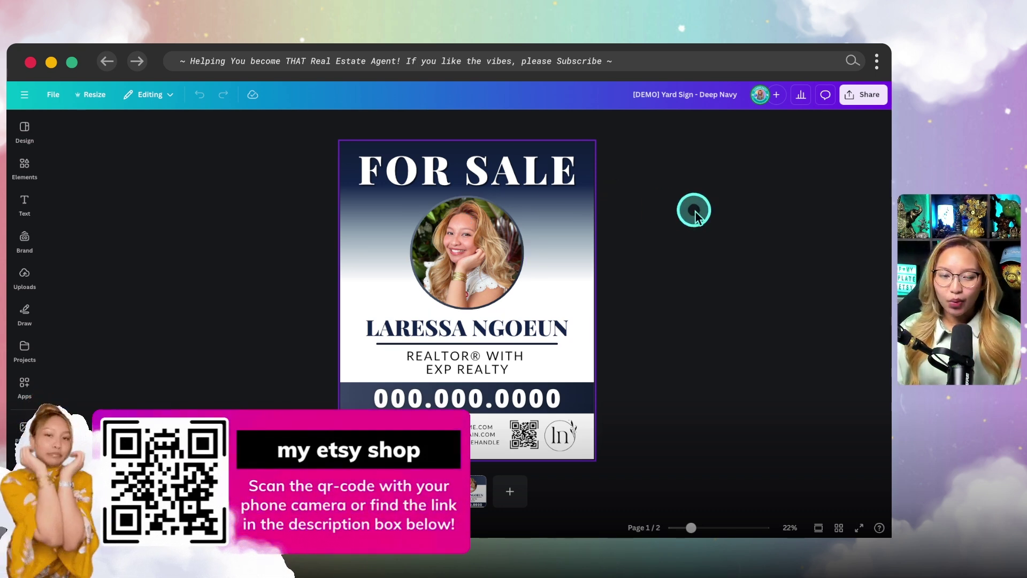
left_click(858, 101)
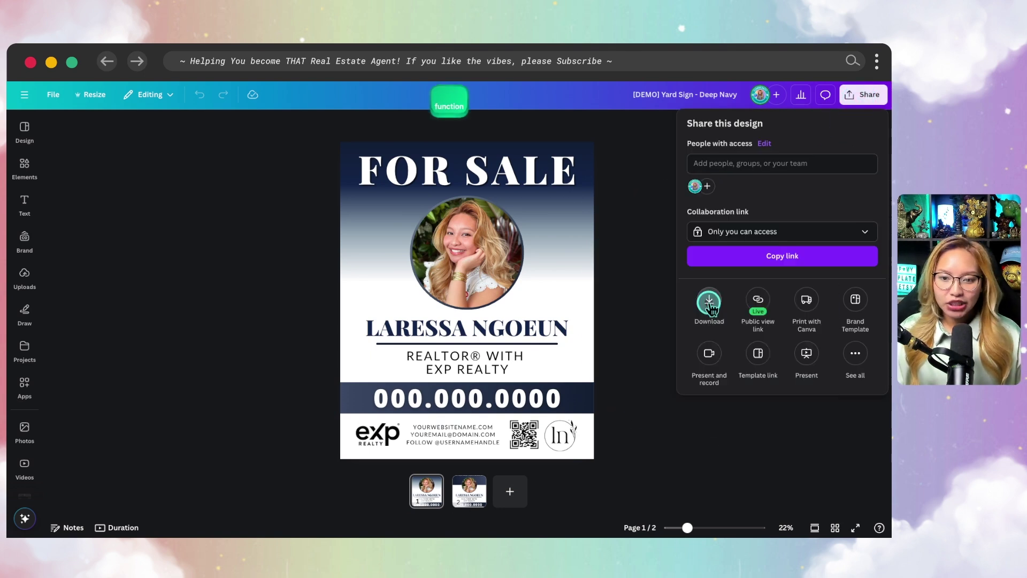
left_click(709, 301)
left_click(741, 307)
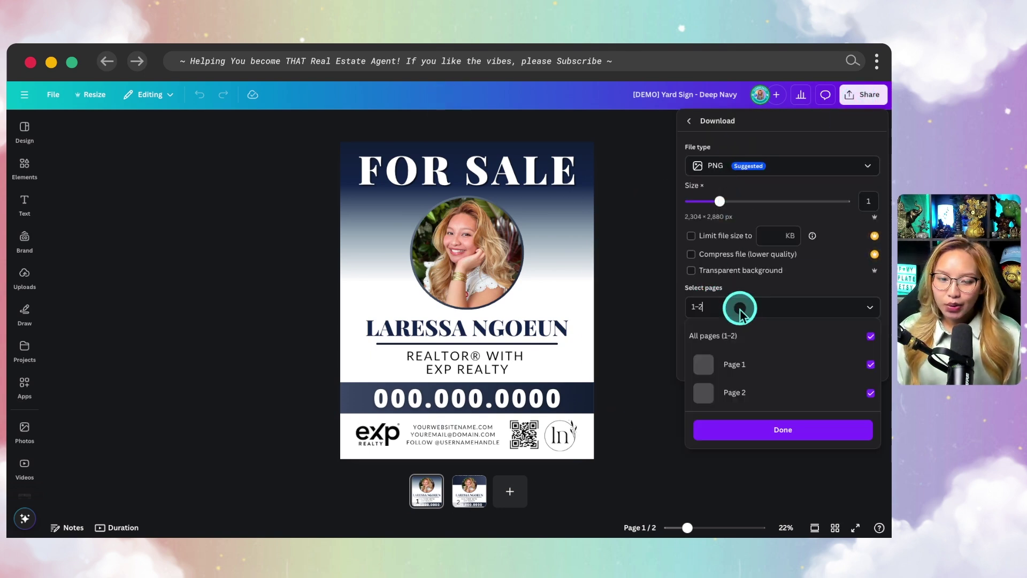
left_click(770, 337)
left_click(759, 363)
left_click(765, 432)
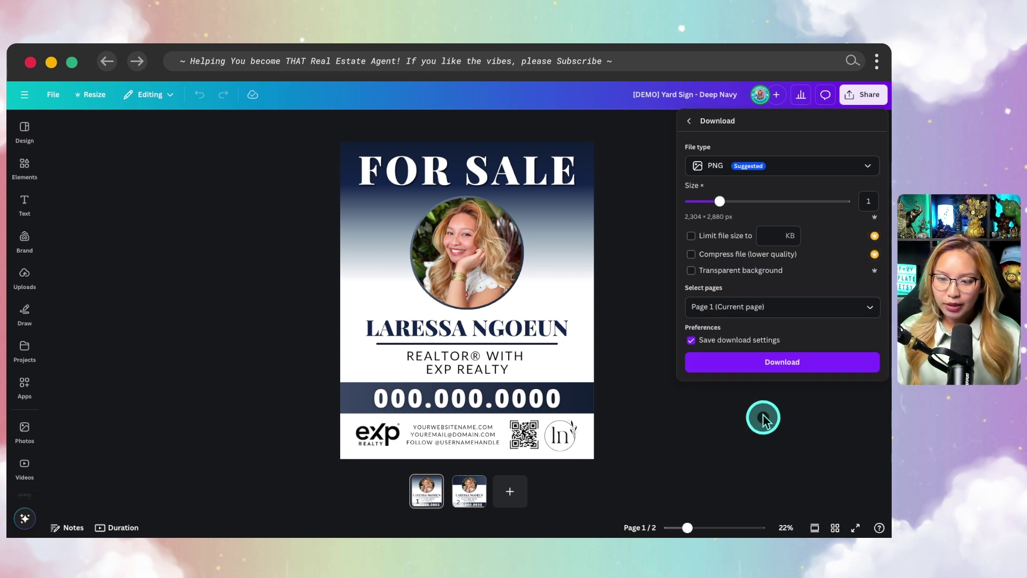
left_click(747, 367)
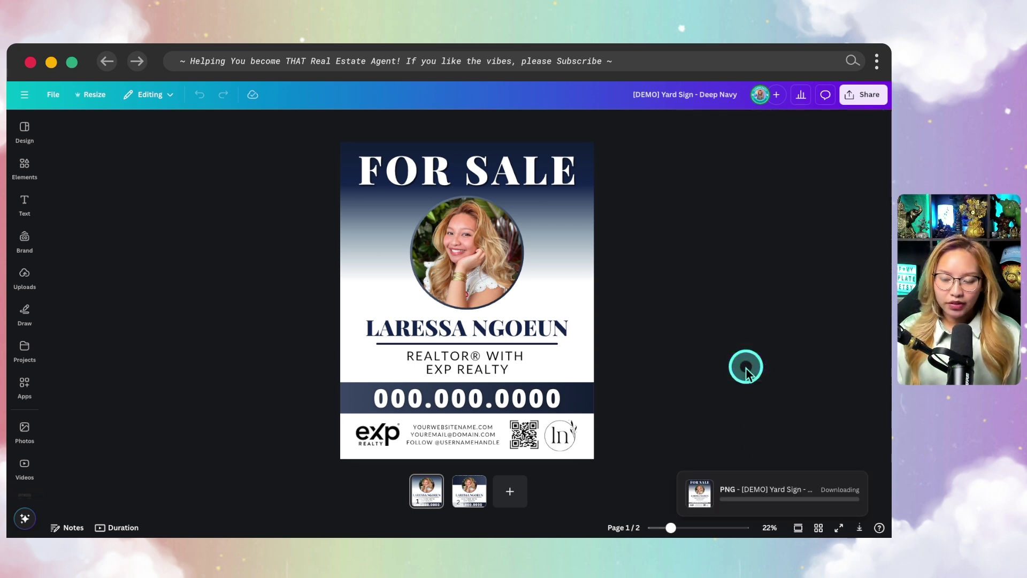
left_click(466, 496)
left_click(433, 500)
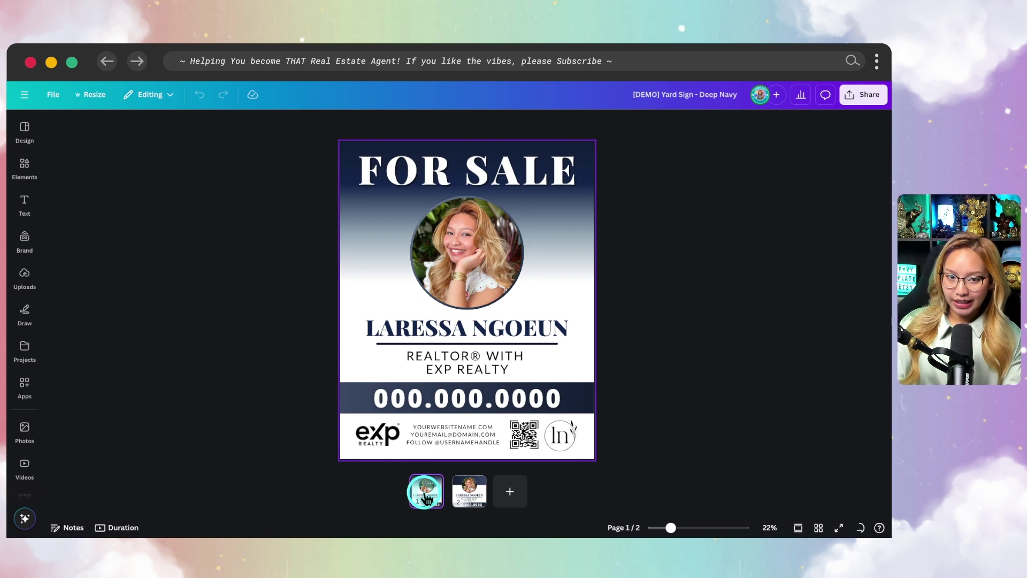
left_click(475, 494)
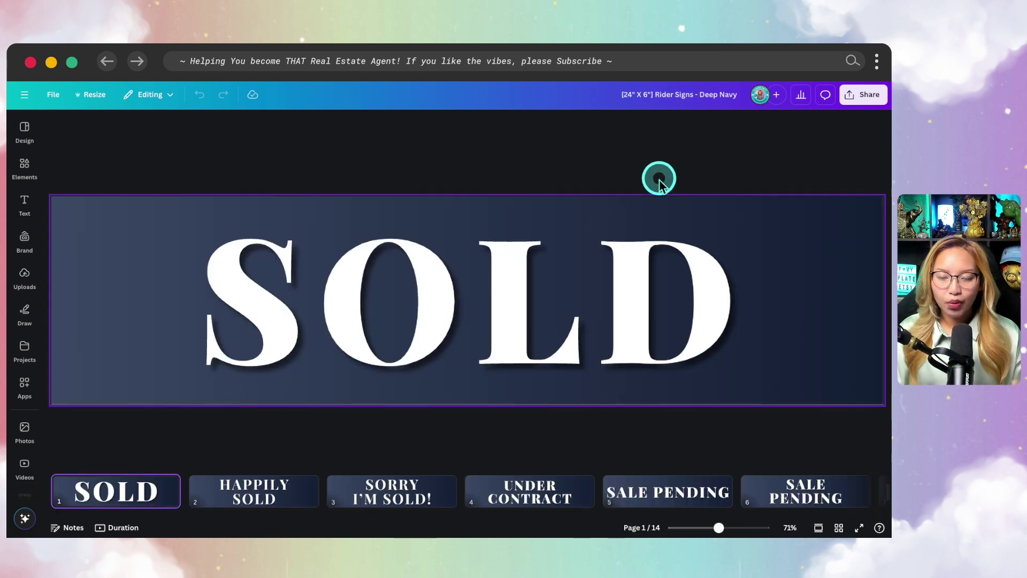
Download only page 1, the SOLD sign, of the 24" x 6" rider signs design as a PNG
left_click(859, 95)
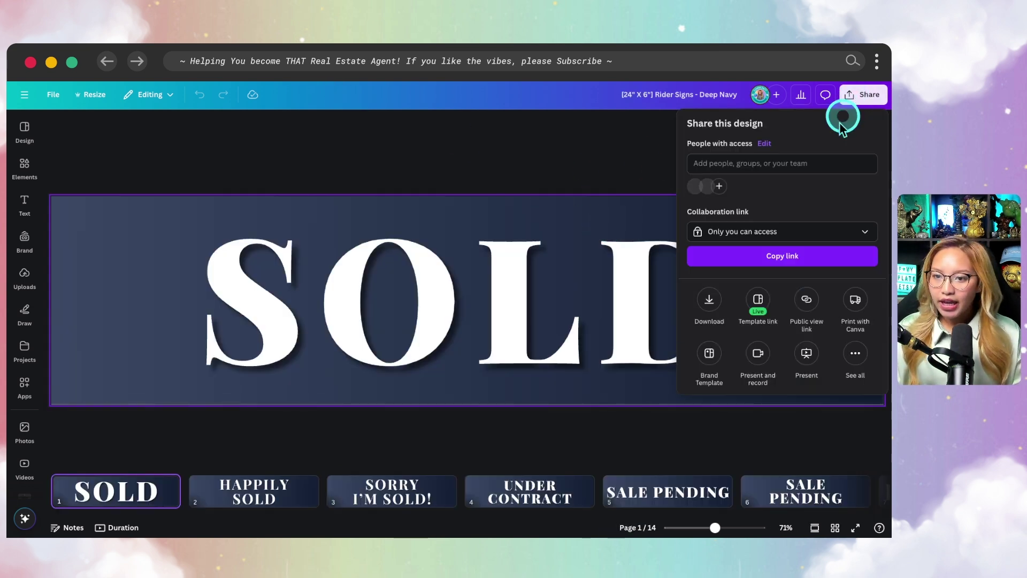
left_click(709, 299)
left_click(731, 308)
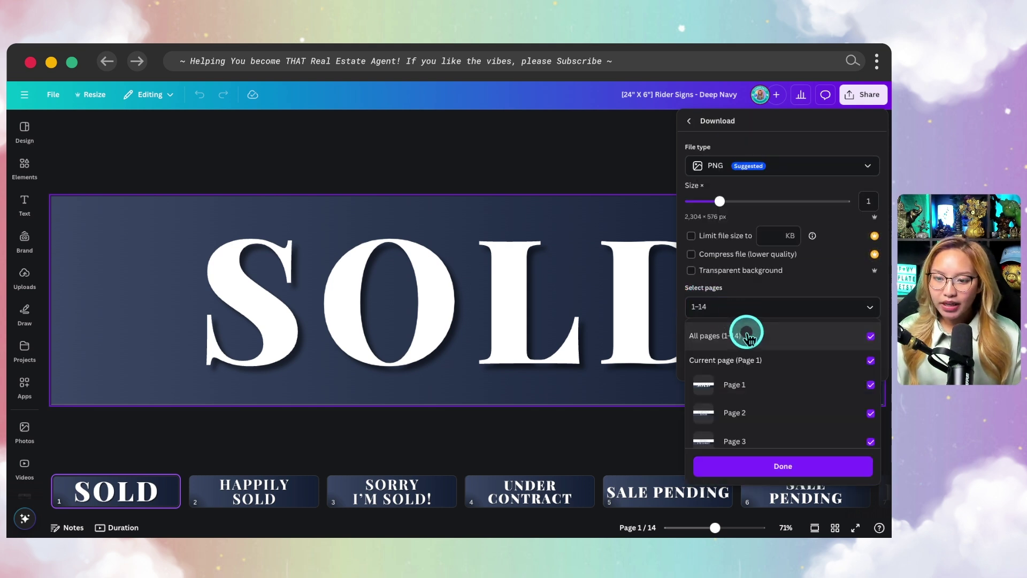
left_click(732, 342)
left_click(748, 384)
left_click(784, 474)
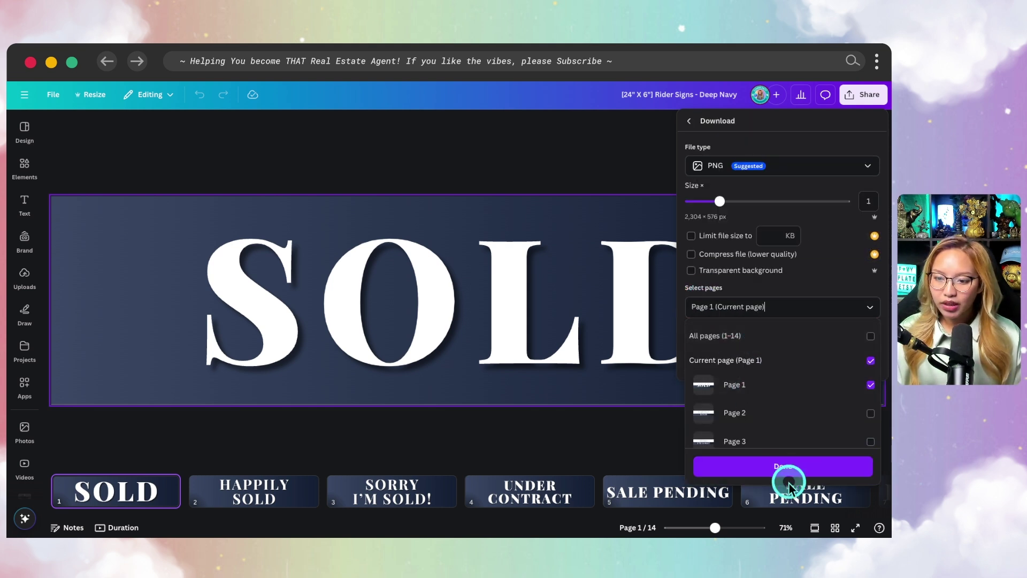
left_click(782, 361)
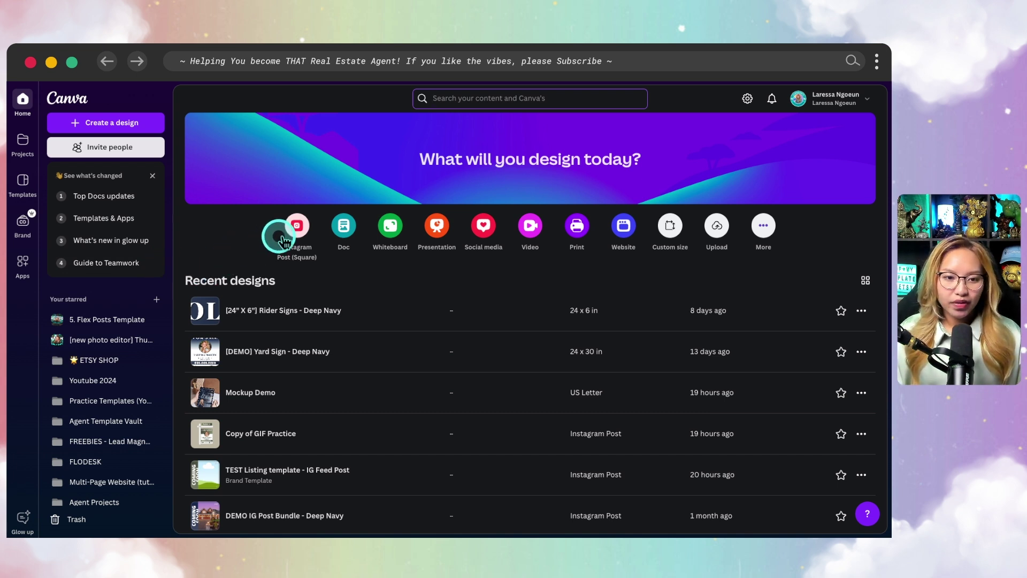
Create a blank Instagram Post (Square) design from the home page
left_click(297, 226)
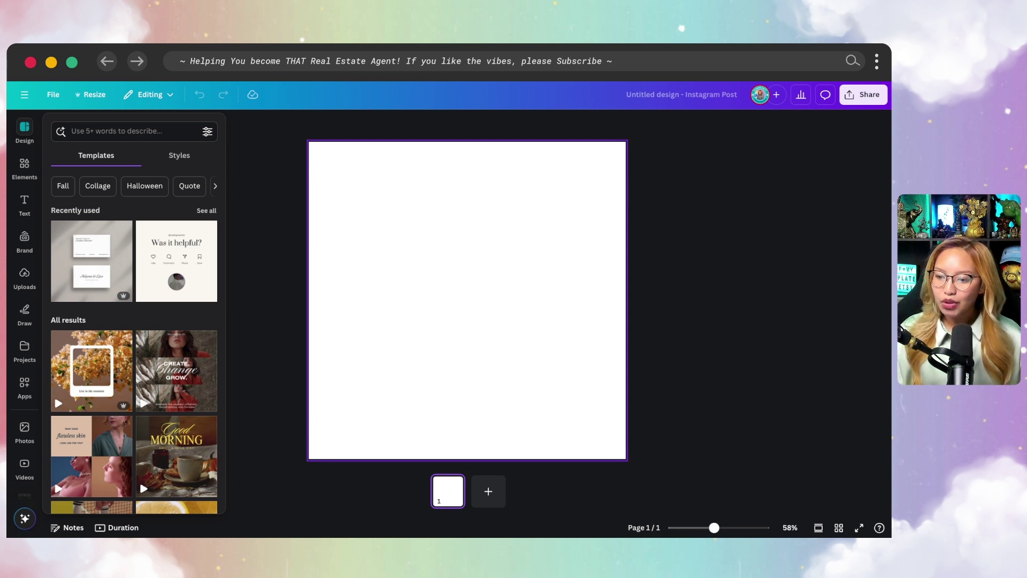
key("shift")
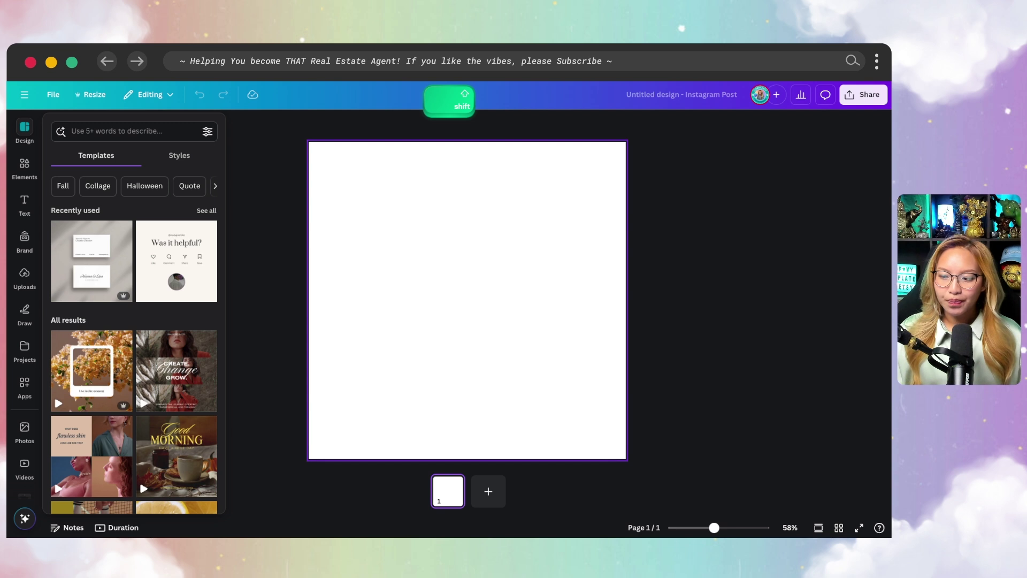
key("shift")
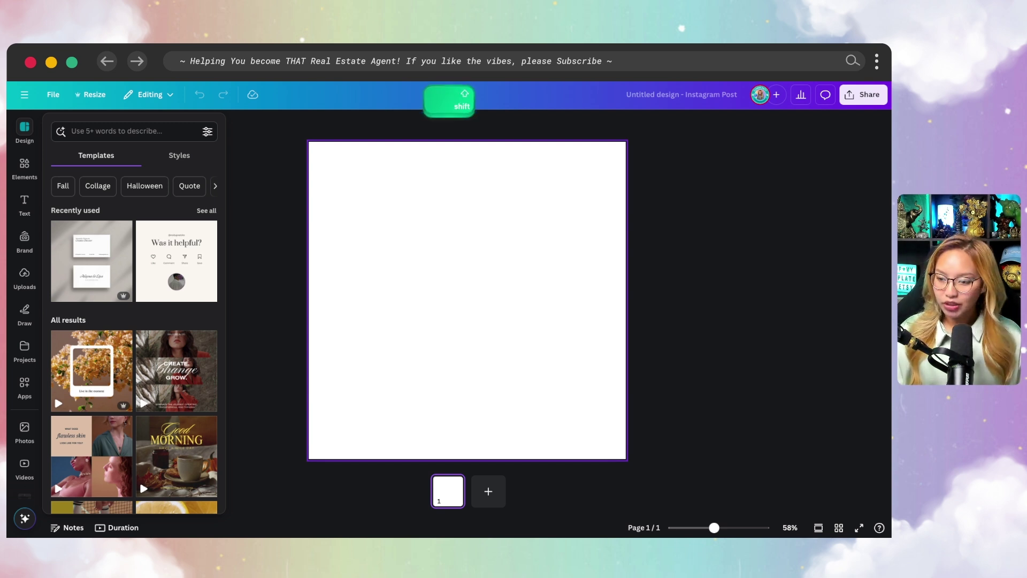
Upload the FOR SALE yard sign and SOLD rider sign images to the image library
left_click_drag(495, 398, 25, 281)
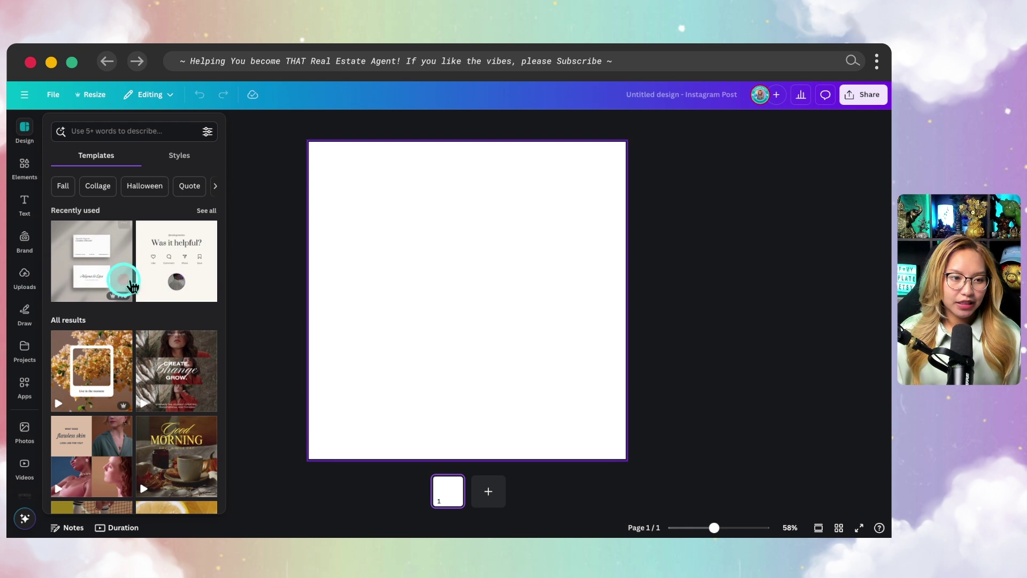
left_click(25, 282)
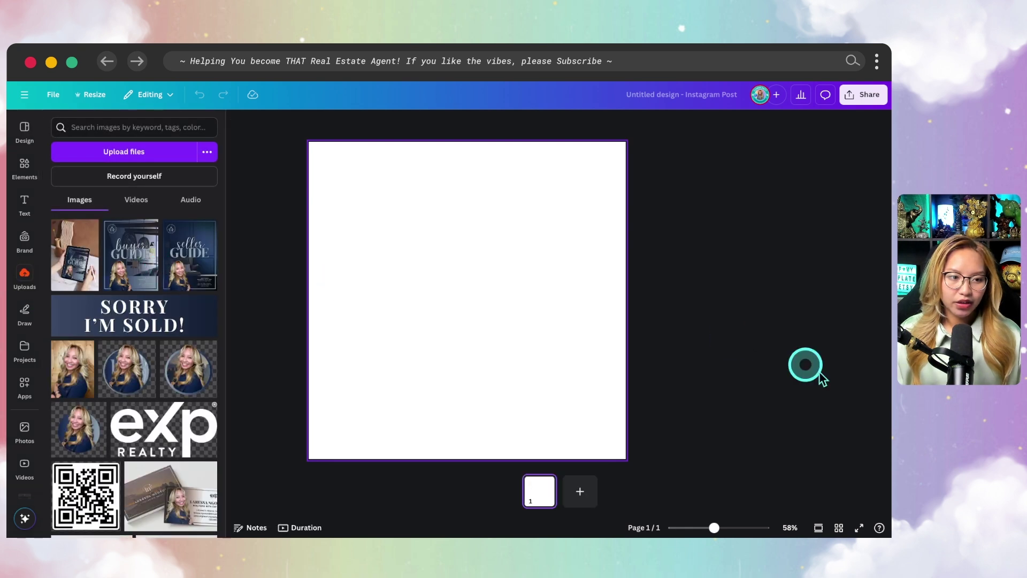
left_click_drag(138, 356, 138, 357)
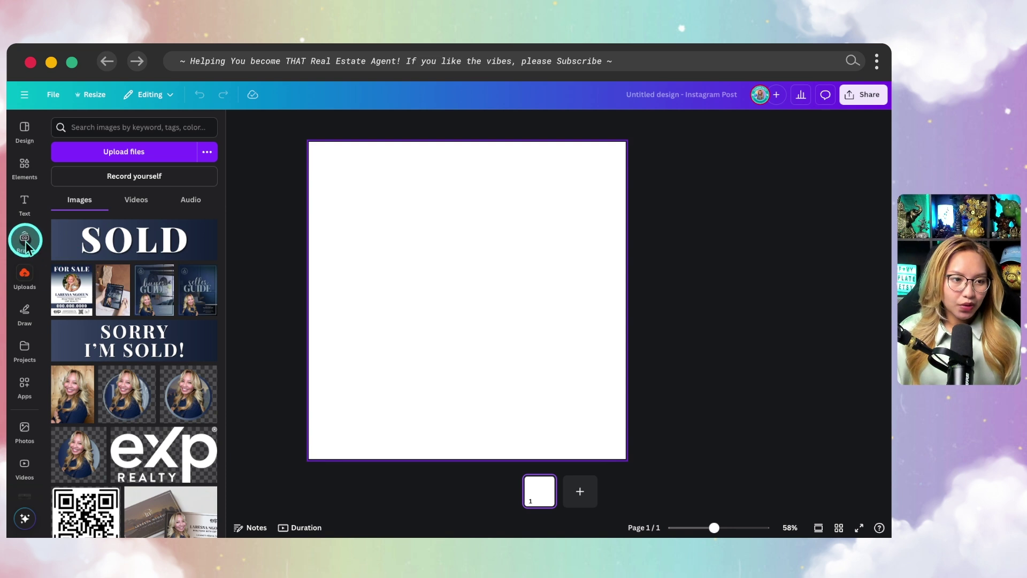
Search the elements for "real estate yard sign" and add the graphic of a white post with a red FOR SALE sign
left_click(25, 166)
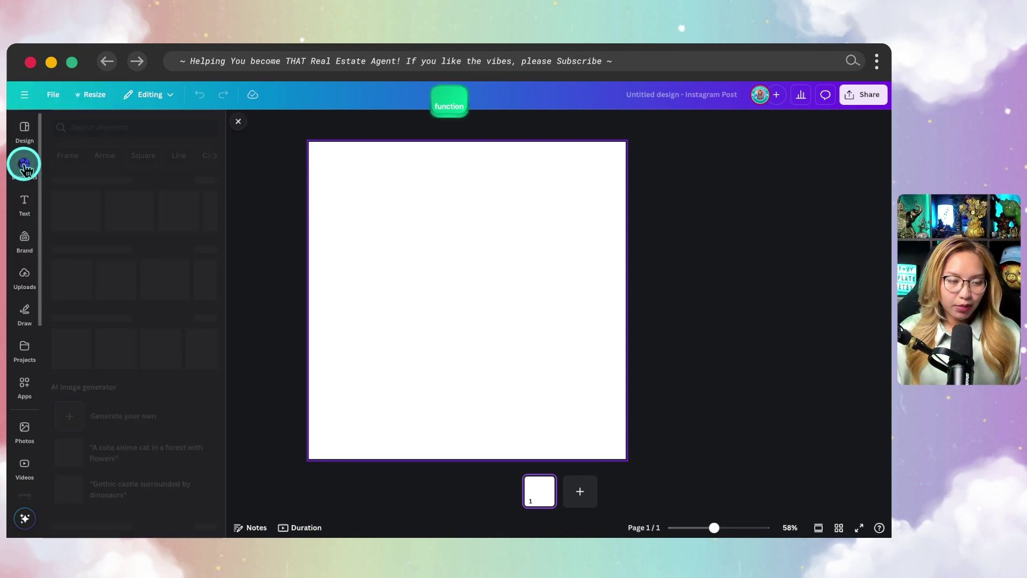
left_click(103, 123)
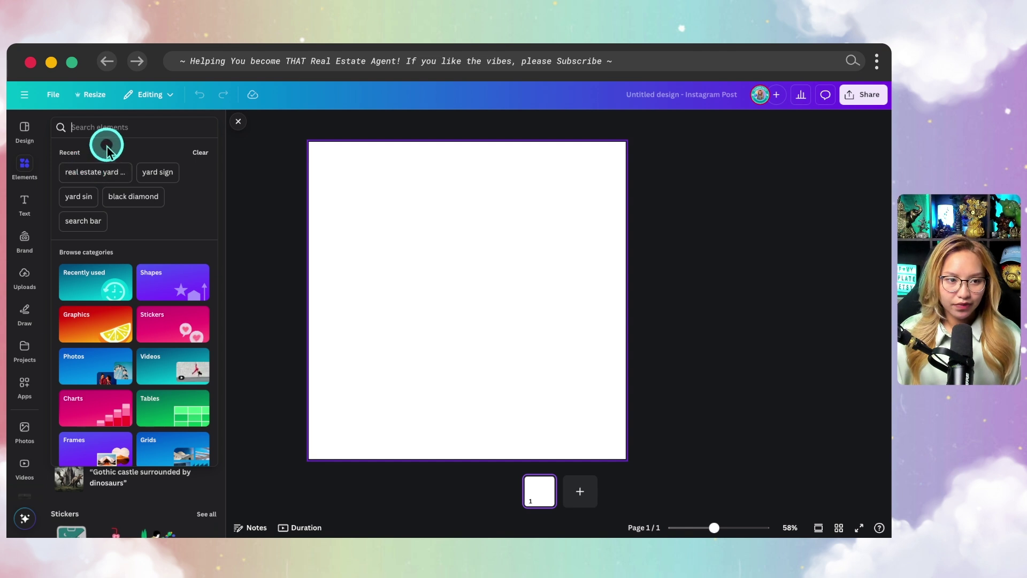
left_click(103, 174)
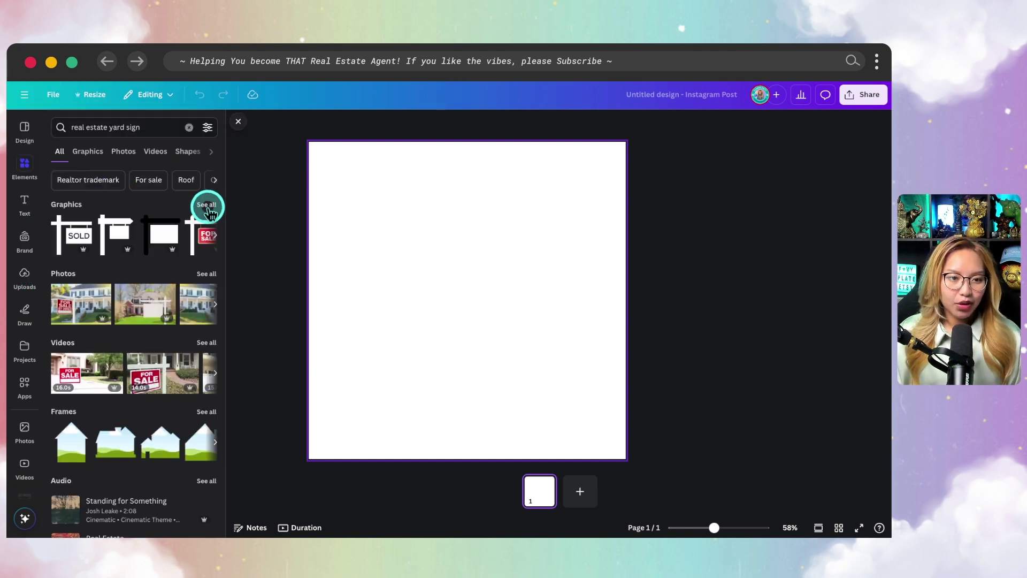
left_click(206, 205)
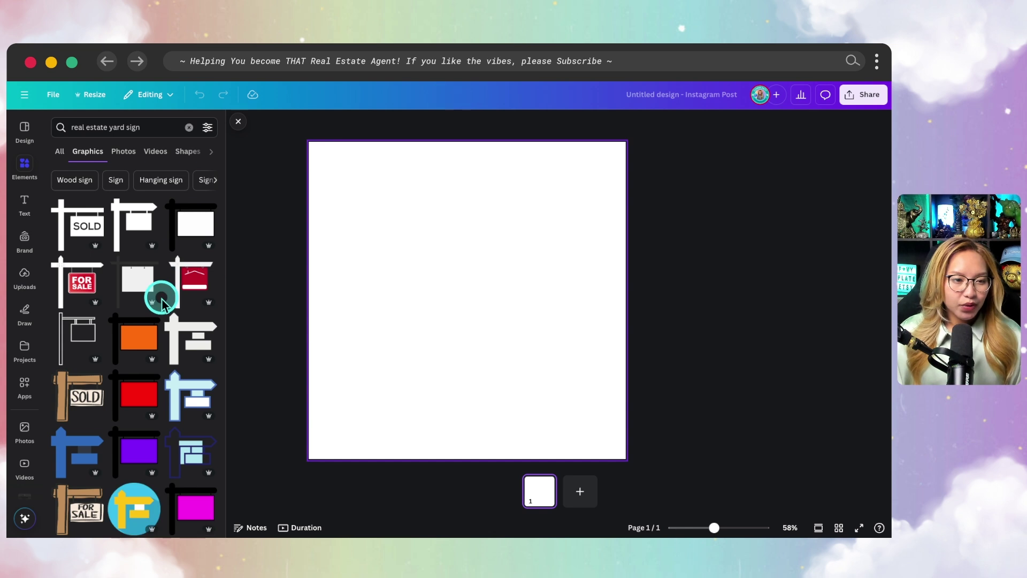
scroll(149, 350, "down", 3)
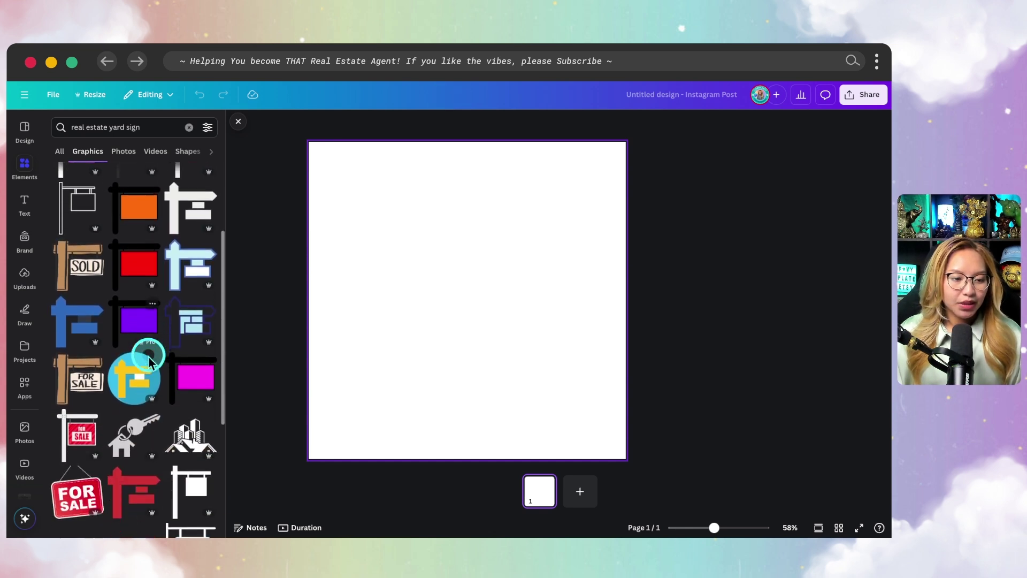
scroll(142, 349, "down", 2)
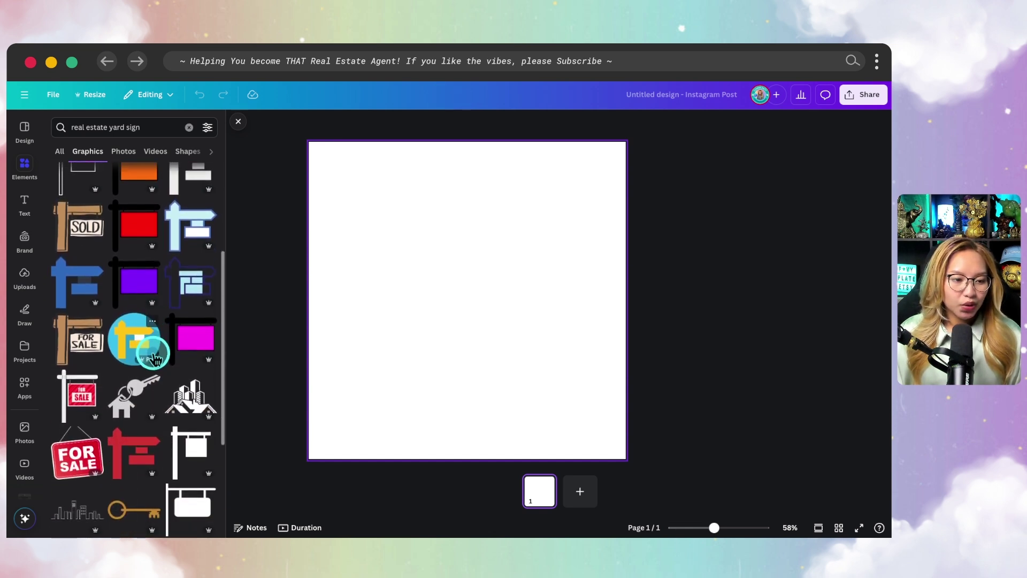
left_click(80, 369)
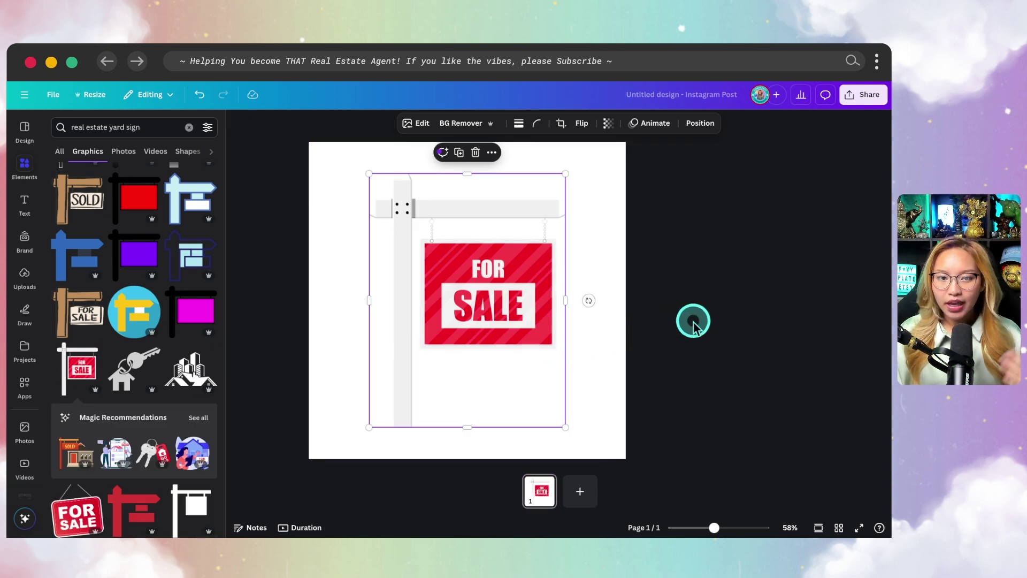
scroll(160, 333, "up", 5)
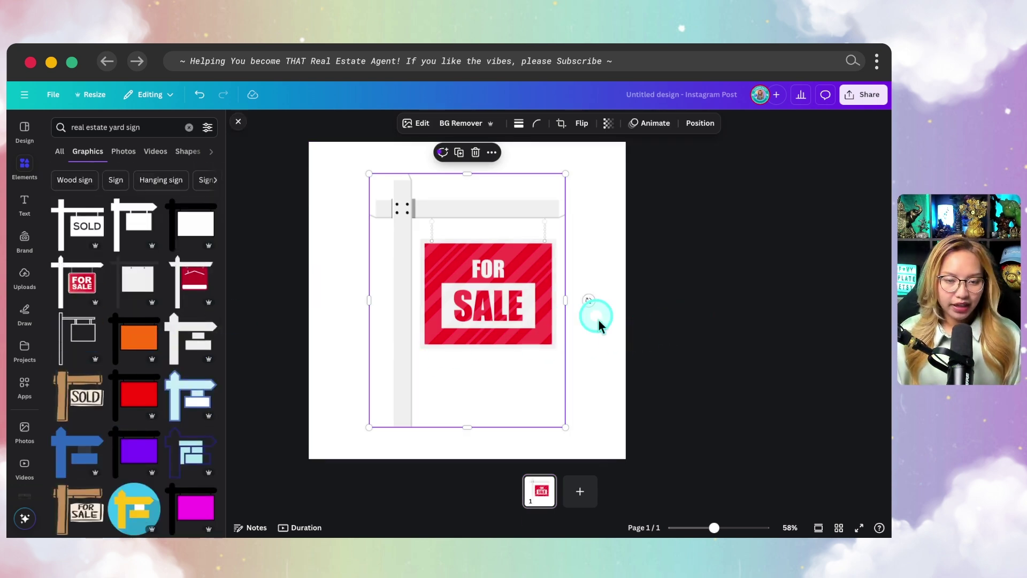
Set the page background to the medium gray default solid color
left_click(604, 211)
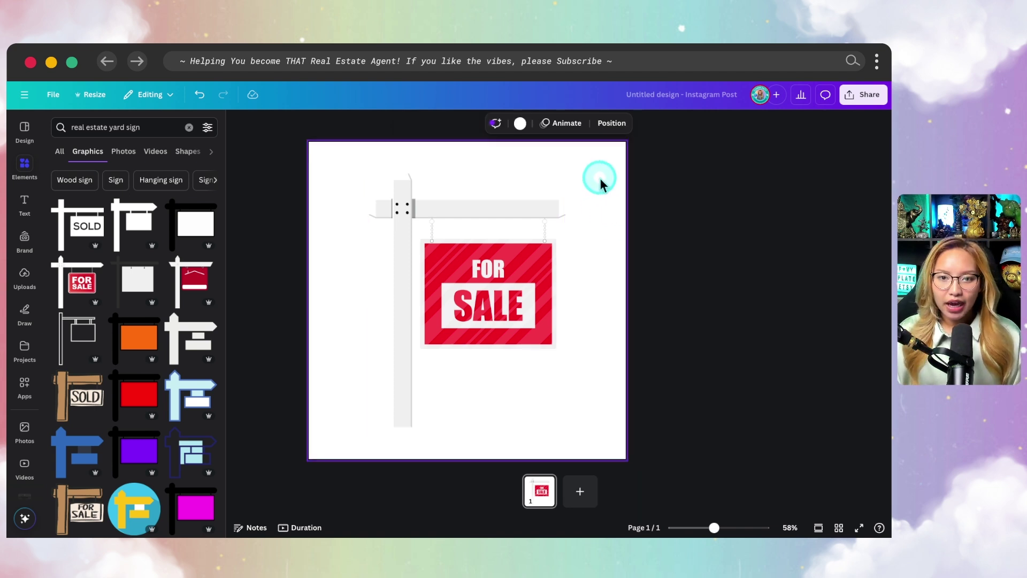
left_click(520, 123)
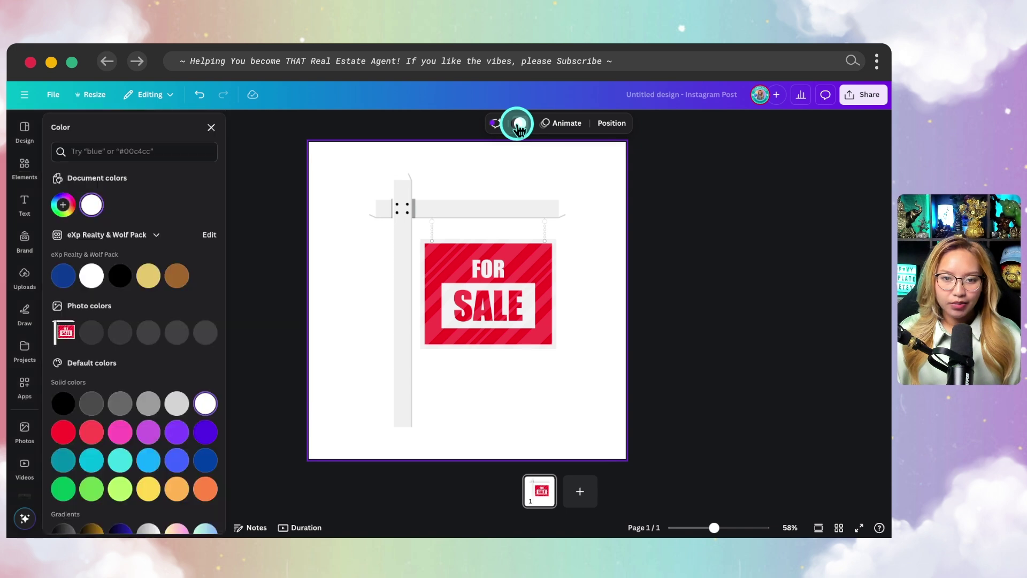
left_click(148, 403)
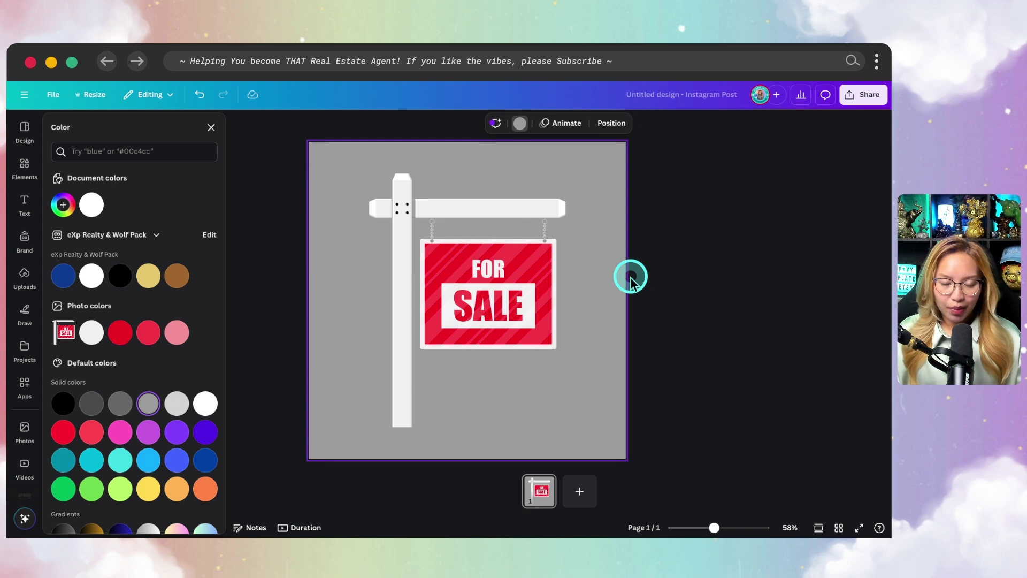
Scale the yard sign post graphic down slightly and keep it centered horizontally on the page
left_click(452, 371)
left_click_drag(566, 173, 552, 191)
left_click_drag(514, 247, 526, 256)
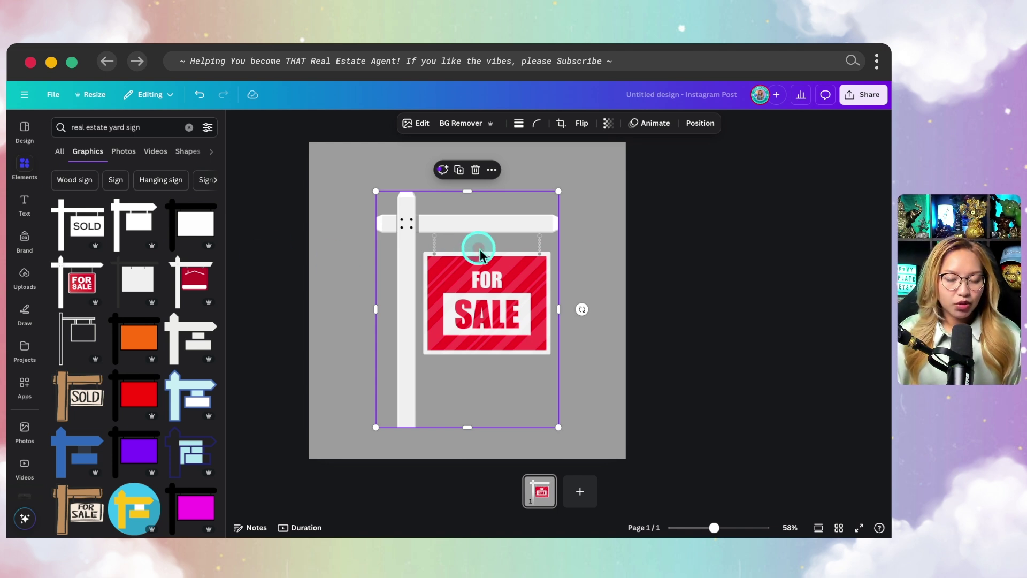
Add the uploaded FOR SALE yard sign image and scale it to hang beneath the post's arm, covering the red sign
left_click(25, 278)
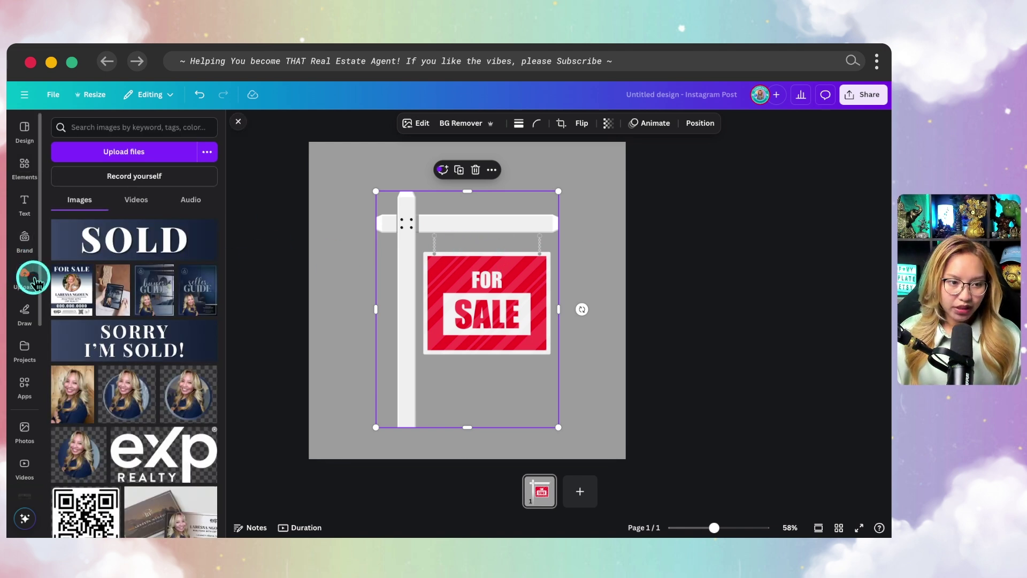
left_click(77, 301)
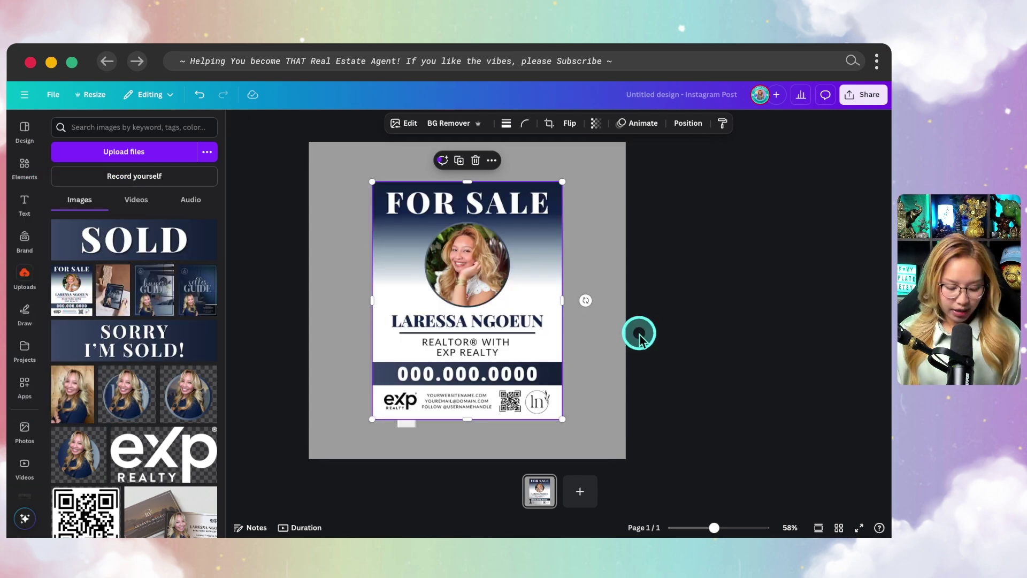
scroll(645, 330, "up", 2)
left_click_drag(348, 148, 440, 249)
left_click(478, 278)
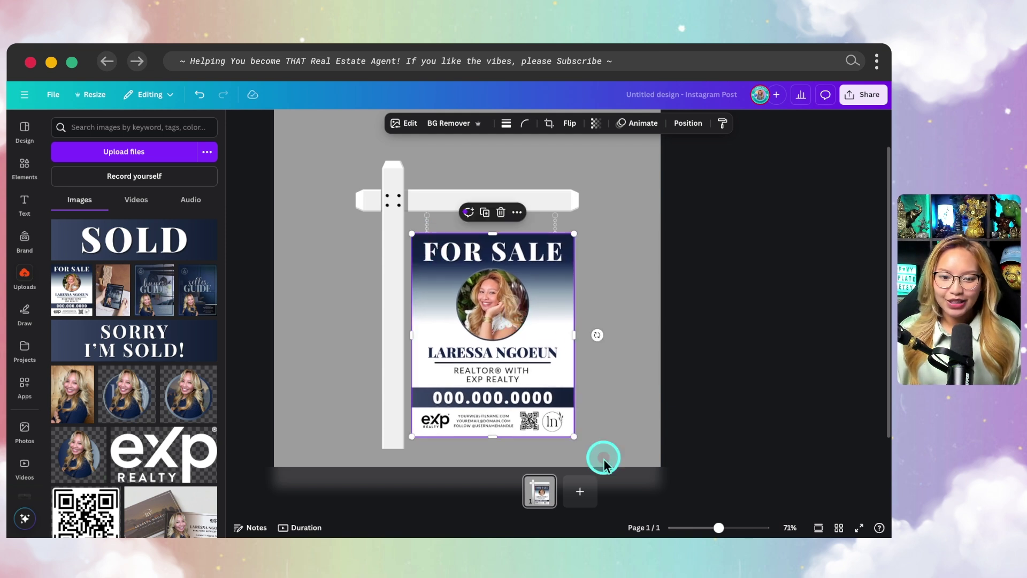
left_click_drag(569, 434, 568, 431)
left_click(608, 417)
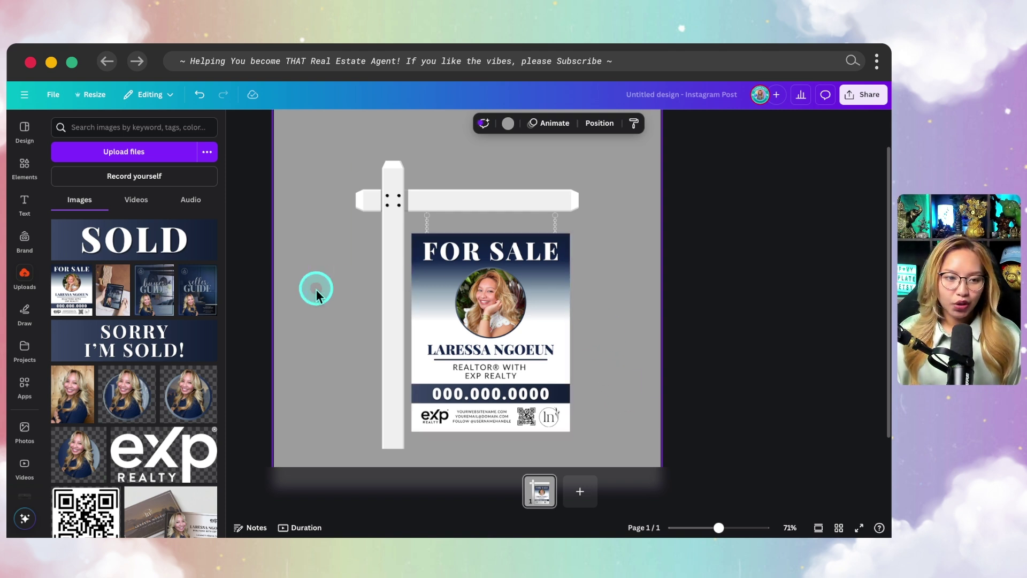
Add the uploaded SOLD rider image, scale it to the yard sign's width, and place it on top of the post's arm
left_click(133, 247)
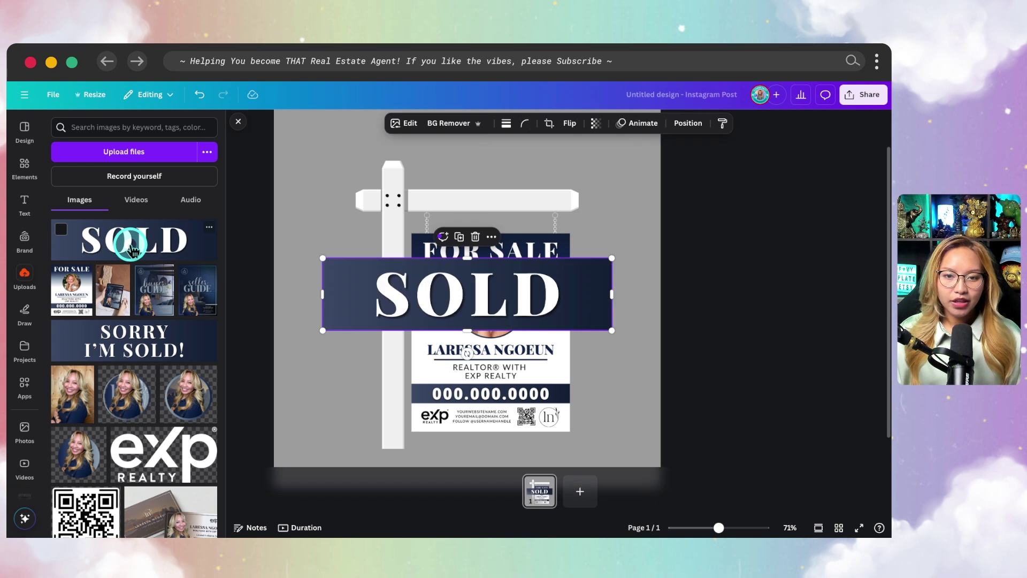
left_click_drag(321, 331, 475, 224)
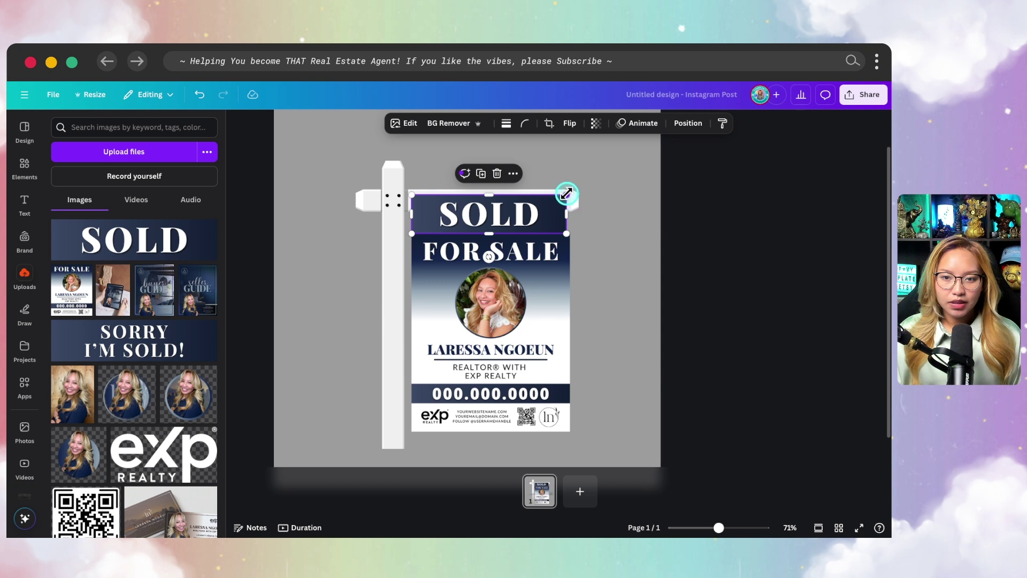
left_click_drag(566, 193, 571, 192)
left_click(507, 214)
left_click_drag(491, 231, 485, 171)
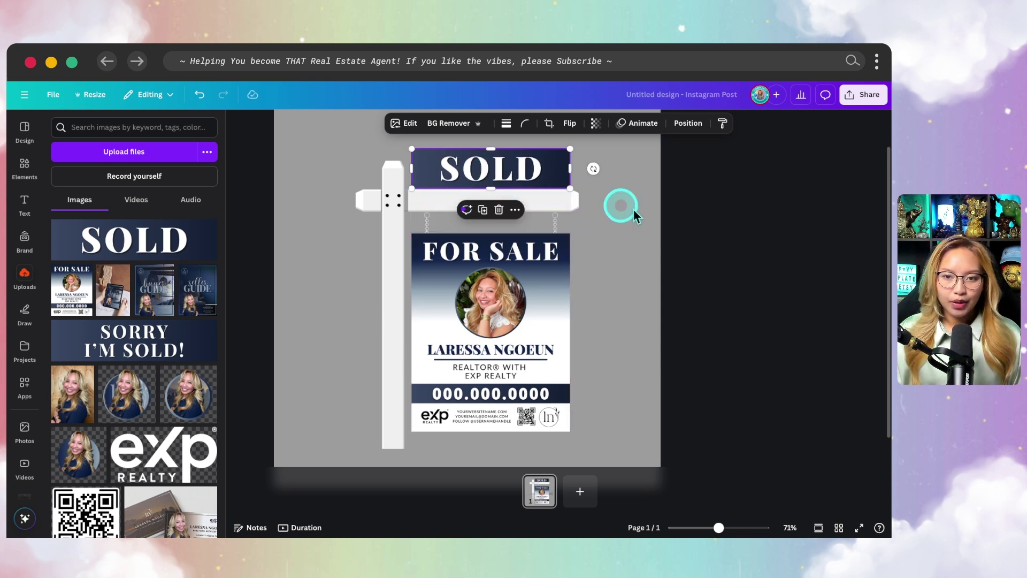
left_click(629, 267)
key("super+z")
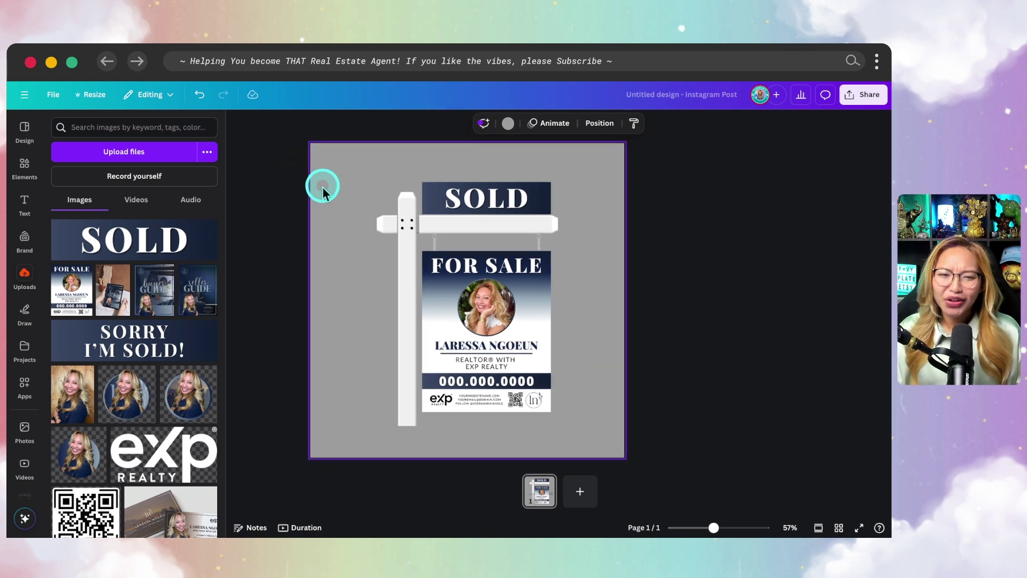
Group the post, SOLD rider and FOR SALE sign into one object and center it horizontally on the page
left_click_drag(343, 168, 576, 397)
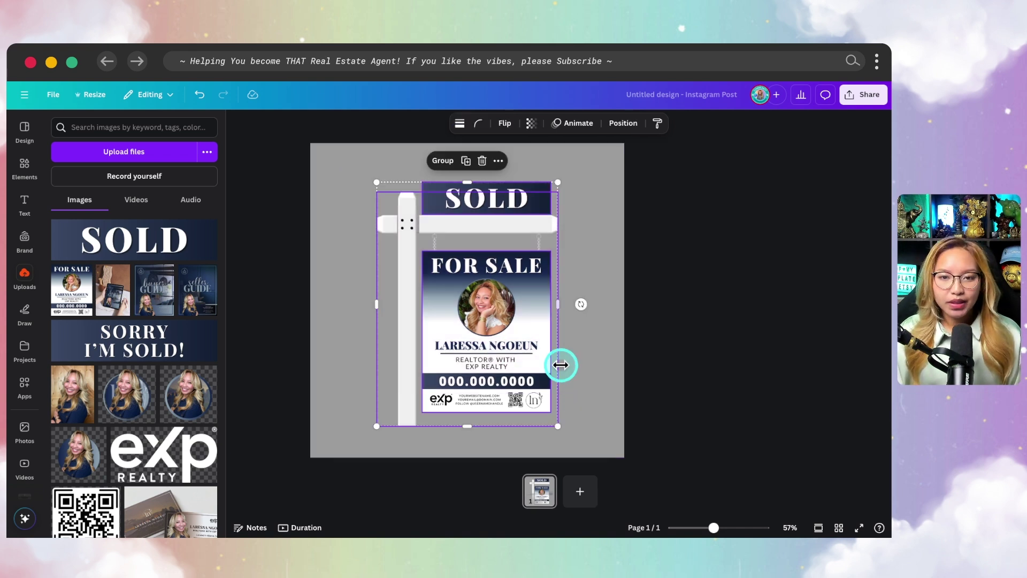
left_click(442, 160)
left_click_drag(480, 289, 477, 289)
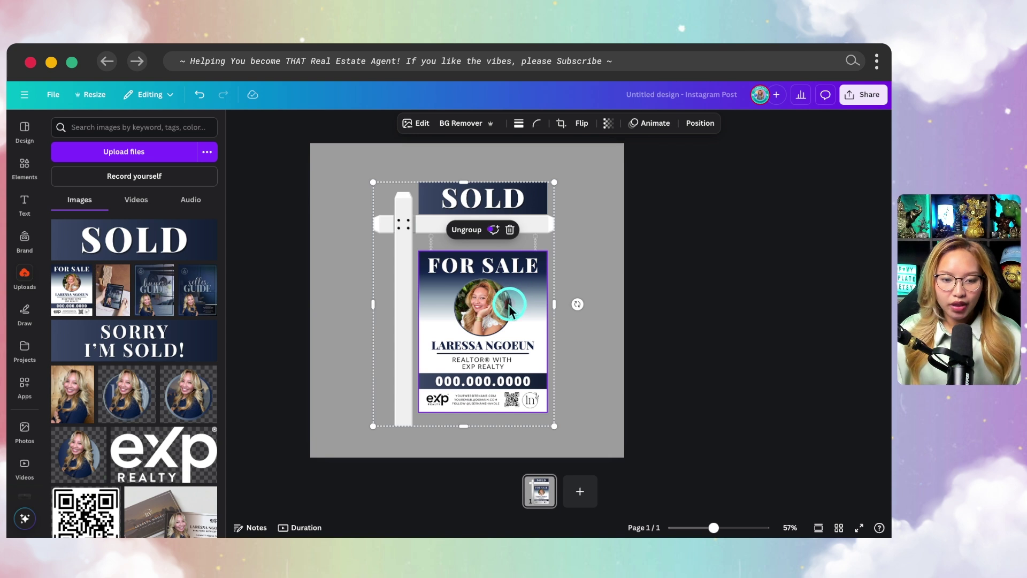
Switch the page strip to the timeline view that shows the page's duration
key("fn")
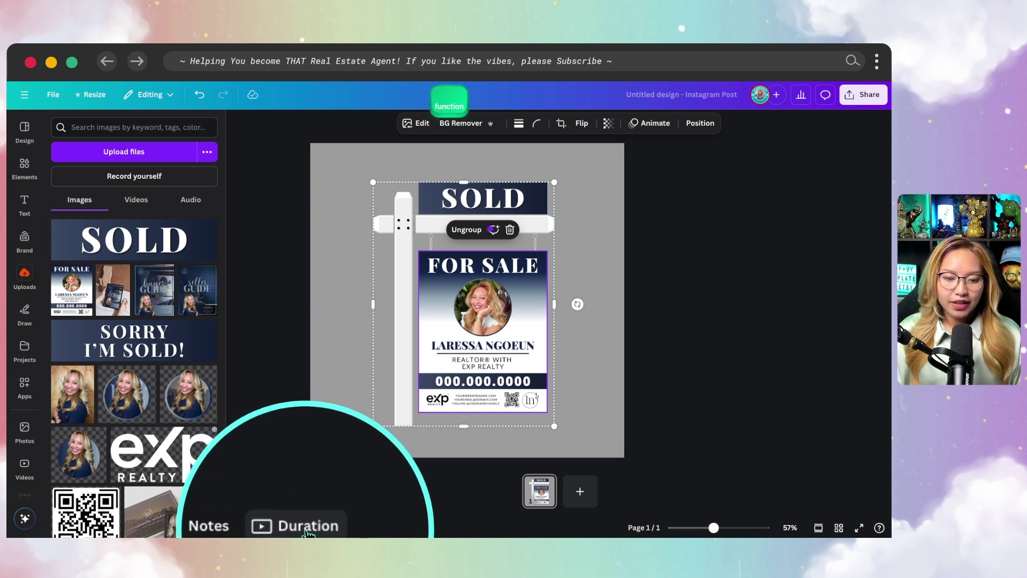
left_click(306, 529)
left_click(428, 508)
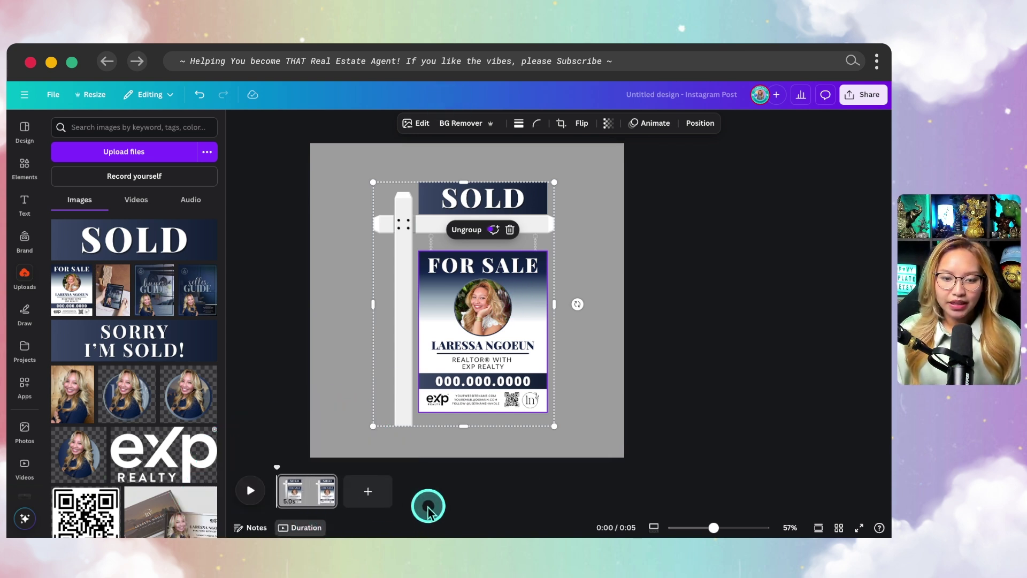
key("fn")
left_click(327, 497)
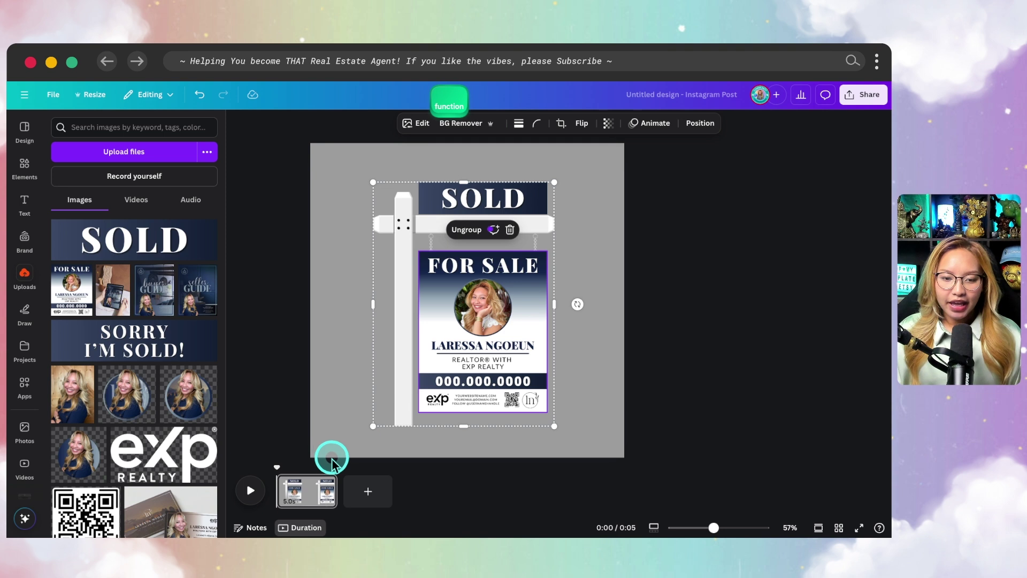
Apply the Pulse motion effect to the grouped sign and reduce its intensity to the minimum
left_click_drag(329, 164, 546, 329)
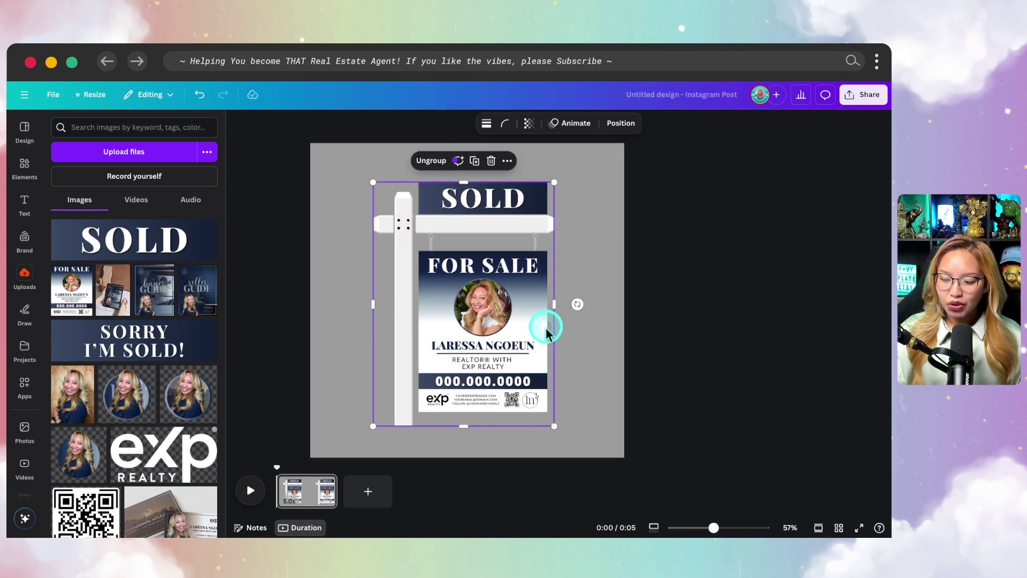
key("fn")
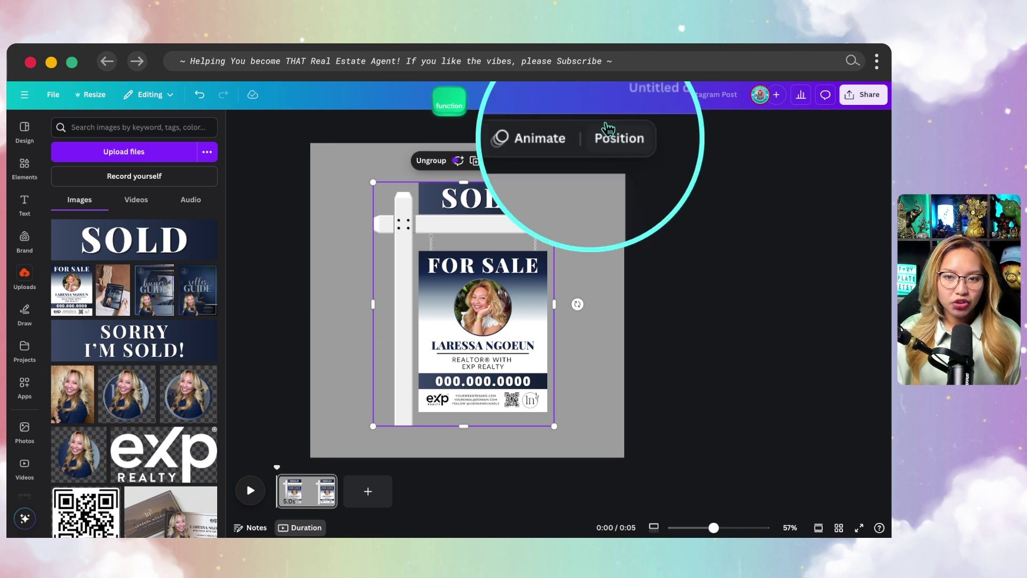
left_click(574, 128)
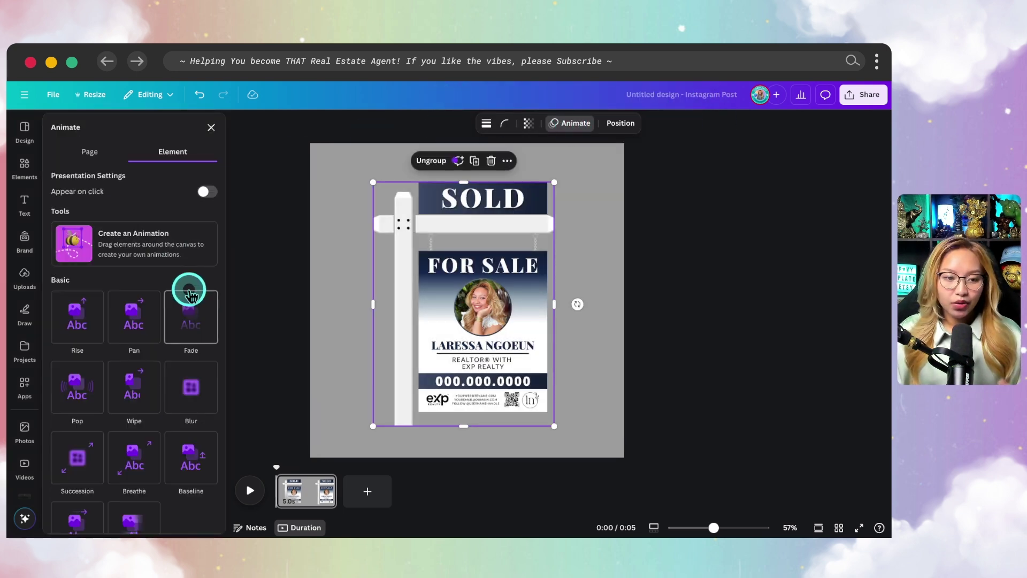
scroll(192, 509, "down", 5)
scroll(185, 501, "down", 5)
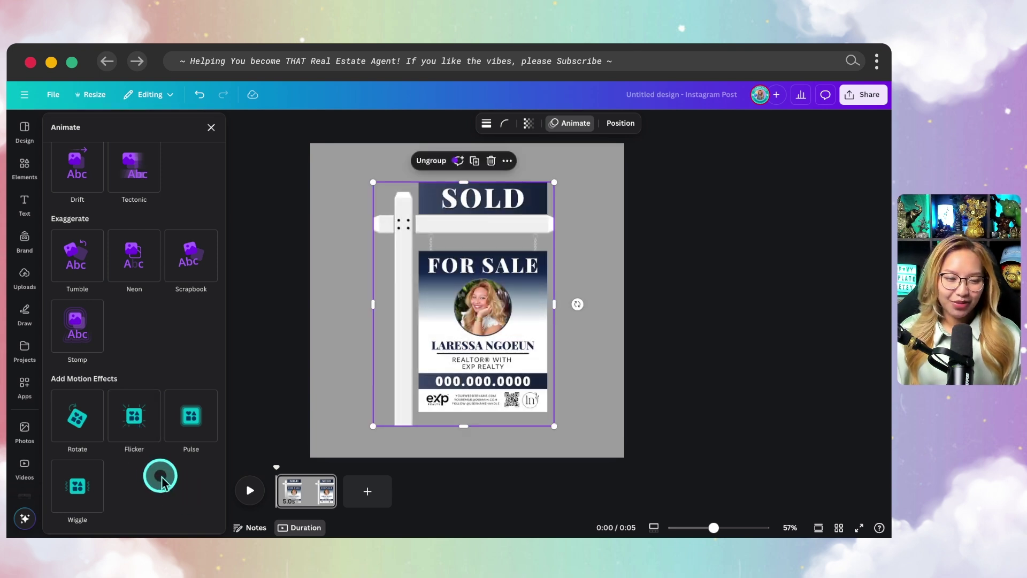
left_click(201, 426)
scroll(126, 454, "down", 2)
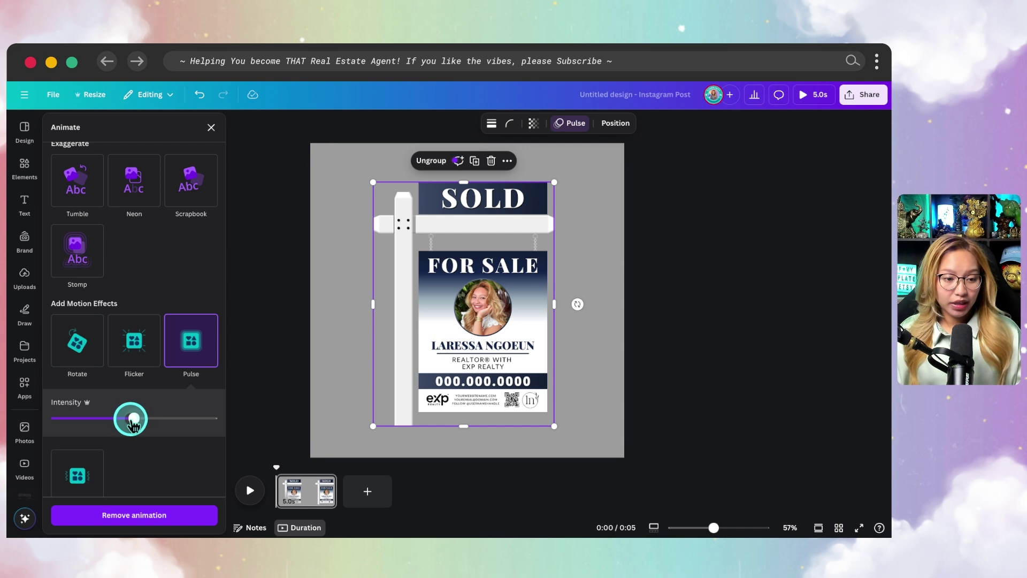
left_click_drag(53, 424, 75, 423)
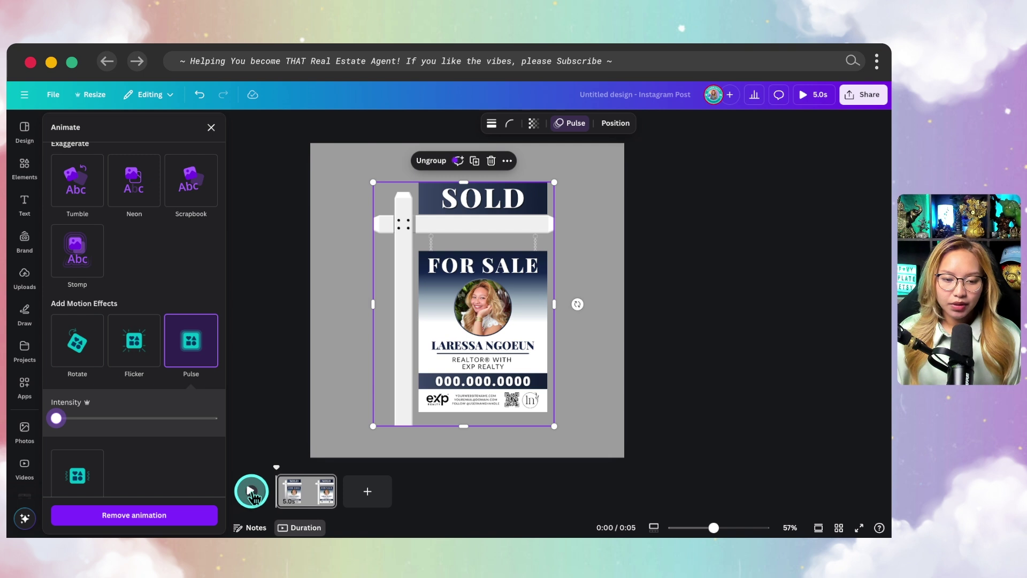
Play the pulse animation and move the playhead back to about 0:04 to find where the loop should end
left_click(252, 492)
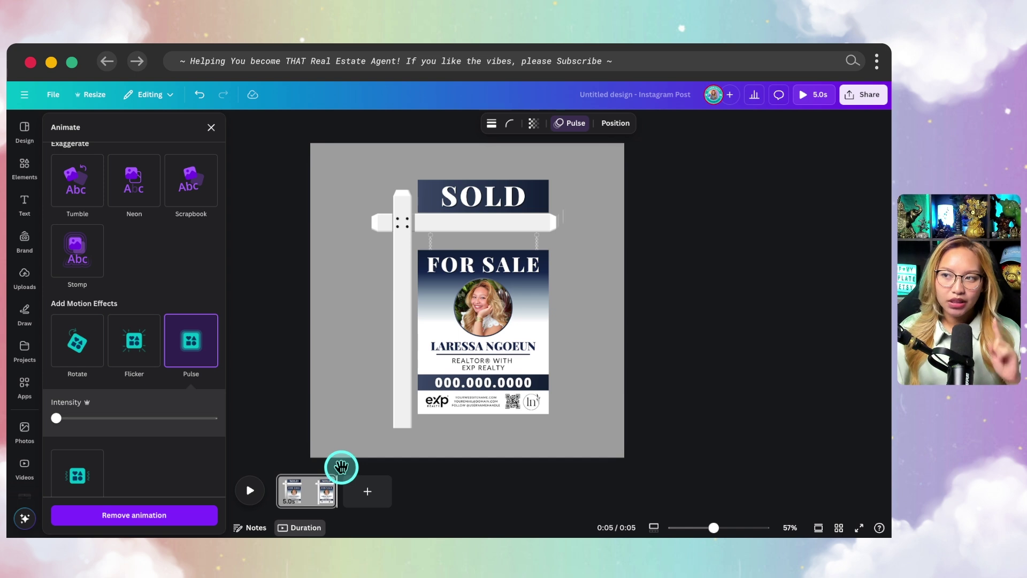
mouse_move(335, 468)
left_mouse_down()
mouse_move(310, 472)
mouse_move(332, 464)
left_mouse_up()
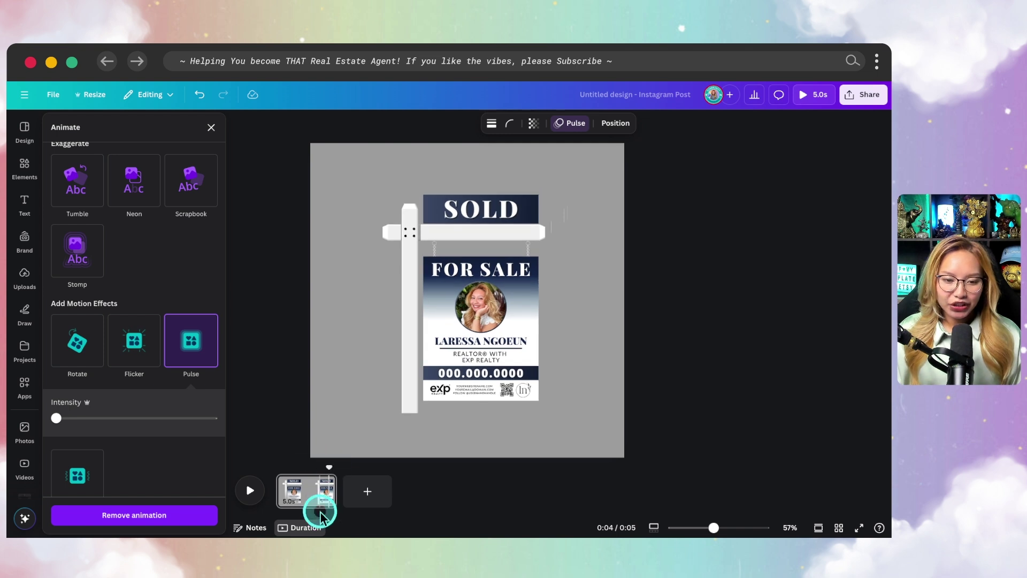
key("fn")
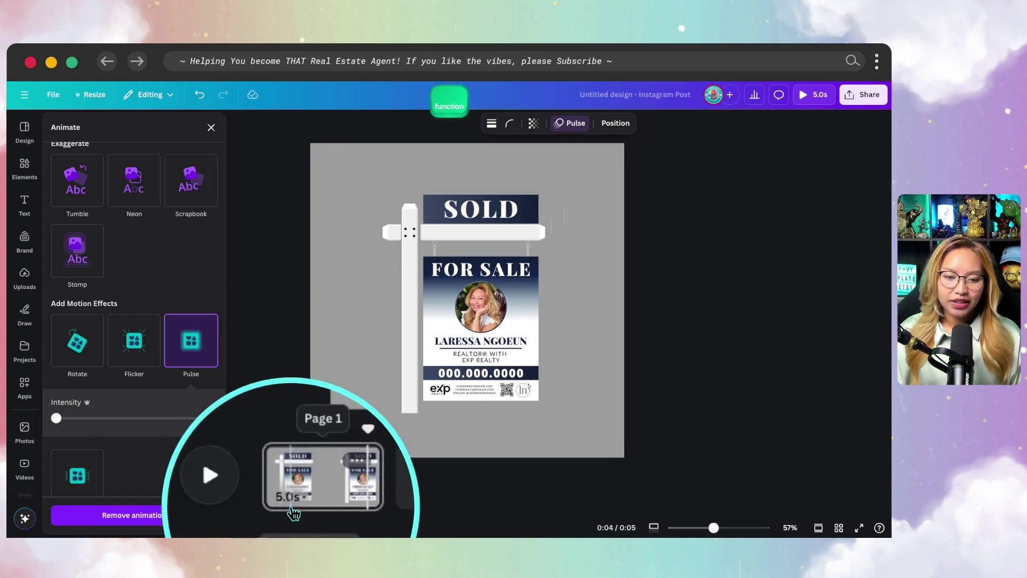
key("fn")
key("fn")
key("fn")
Enlarge the timeline to 244% and trim the end of the page to a duration of 4.1 seconds
left_click(653, 528)
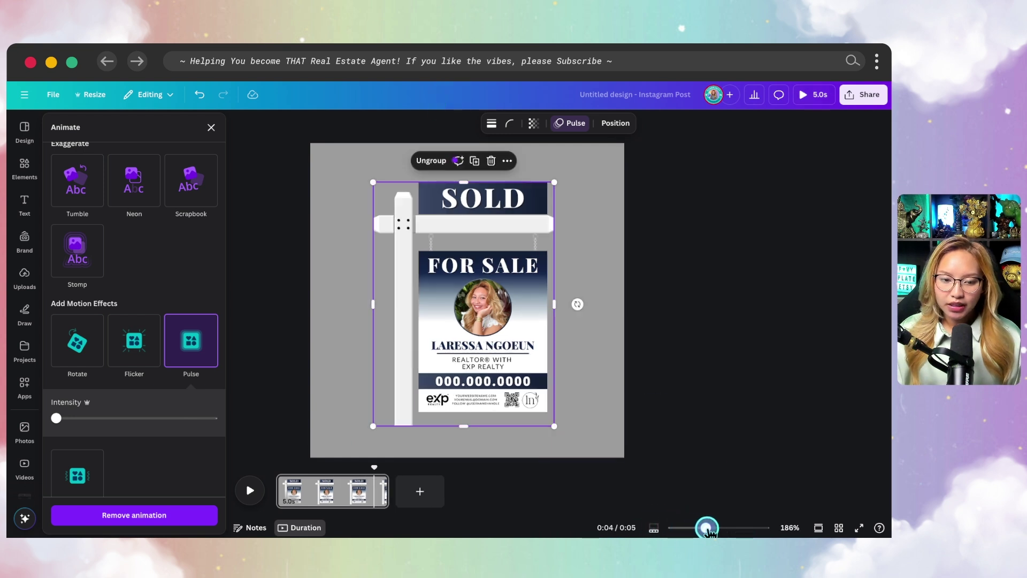
key("fn")
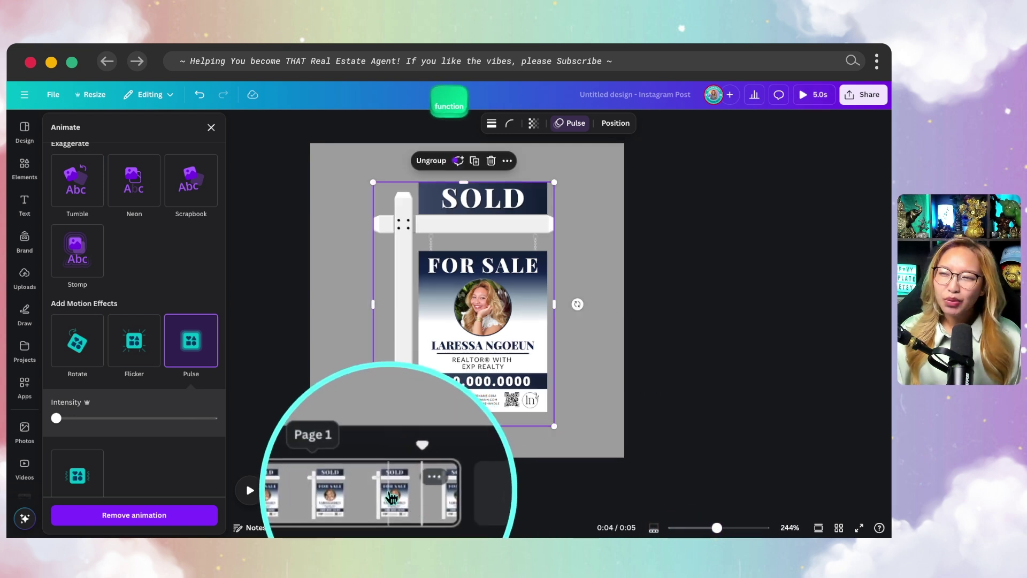
key("fn")
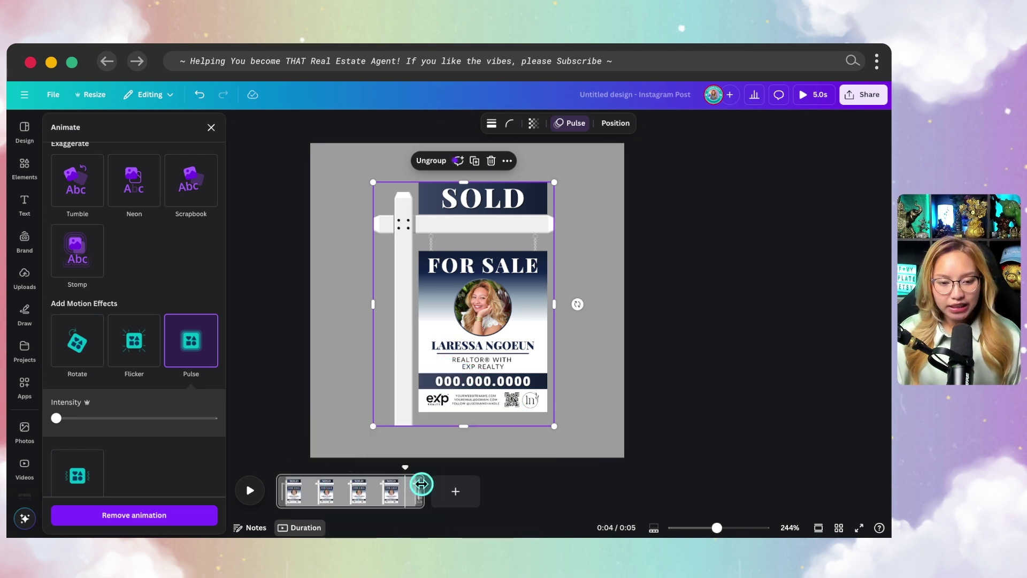
left_click(422, 483)
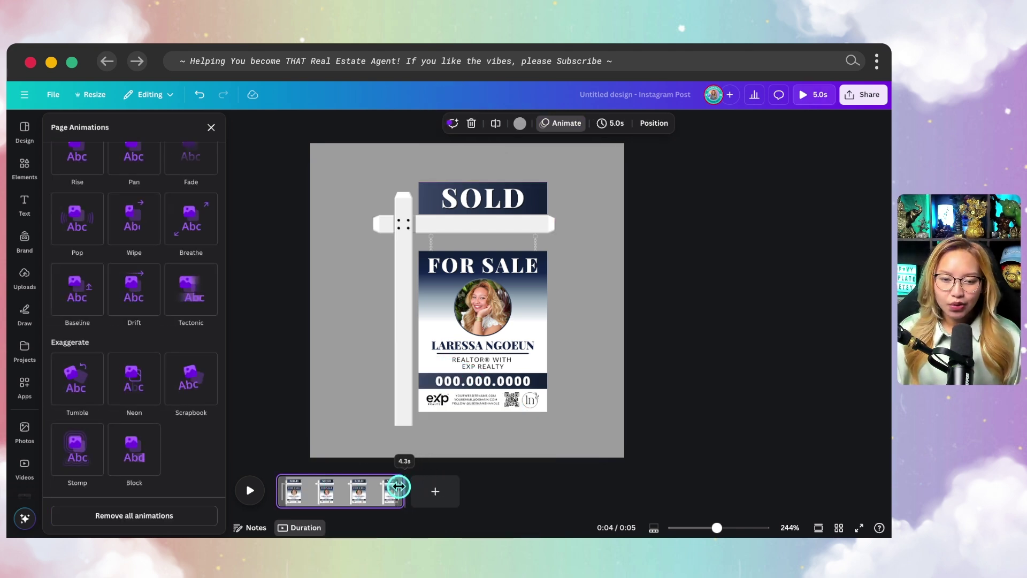
left_click_drag(397, 487, 396, 487)
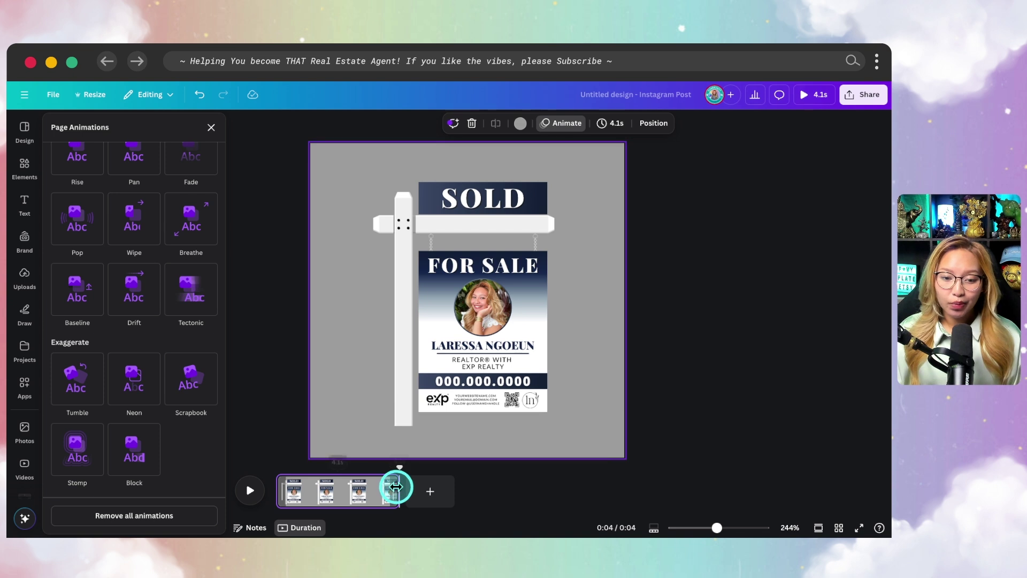
Play the trimmed page from its start to check how the pulse animation ends
left_click(381, 468)
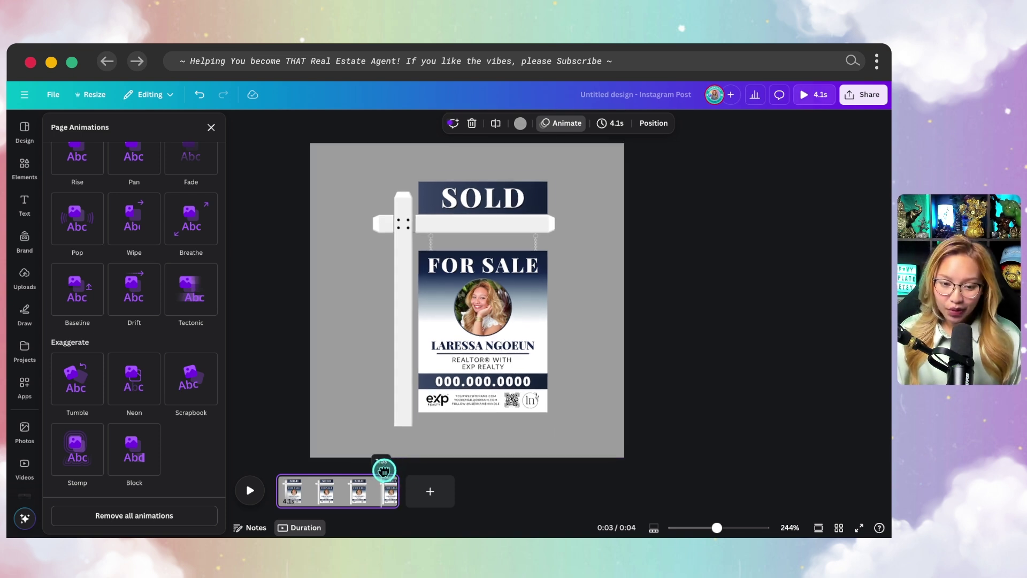
left_click(289, 497)
left_click(252, 494)
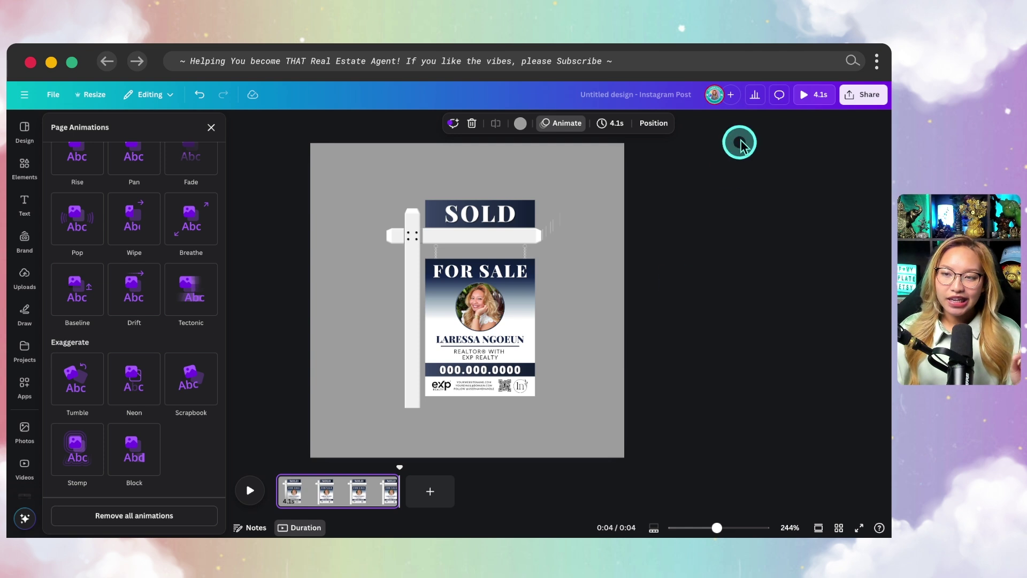
Open the design's download settings, choose GIF as the file type, and set the size to 0.4
left_click(858, 98)
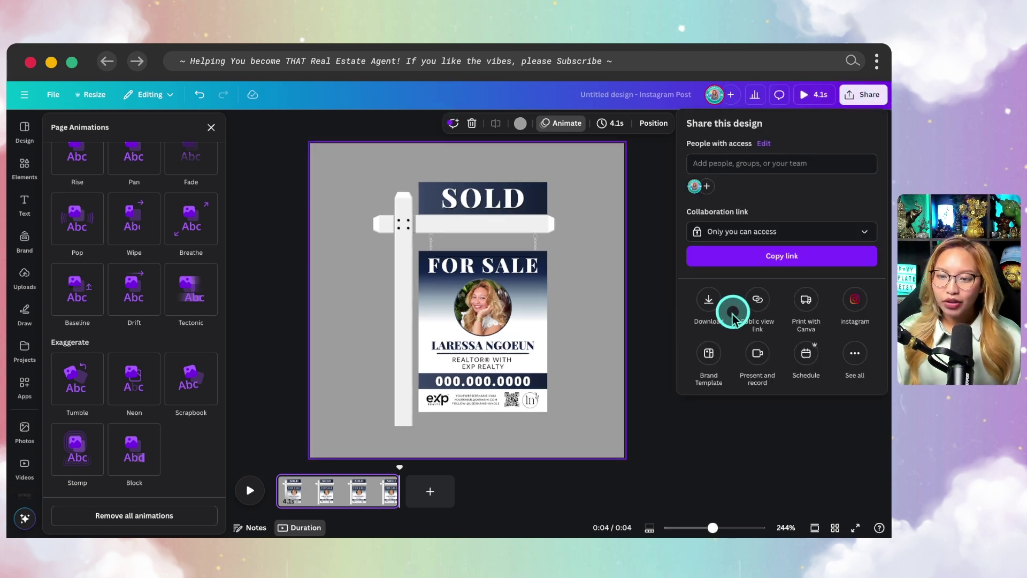
left_click(709, 300)
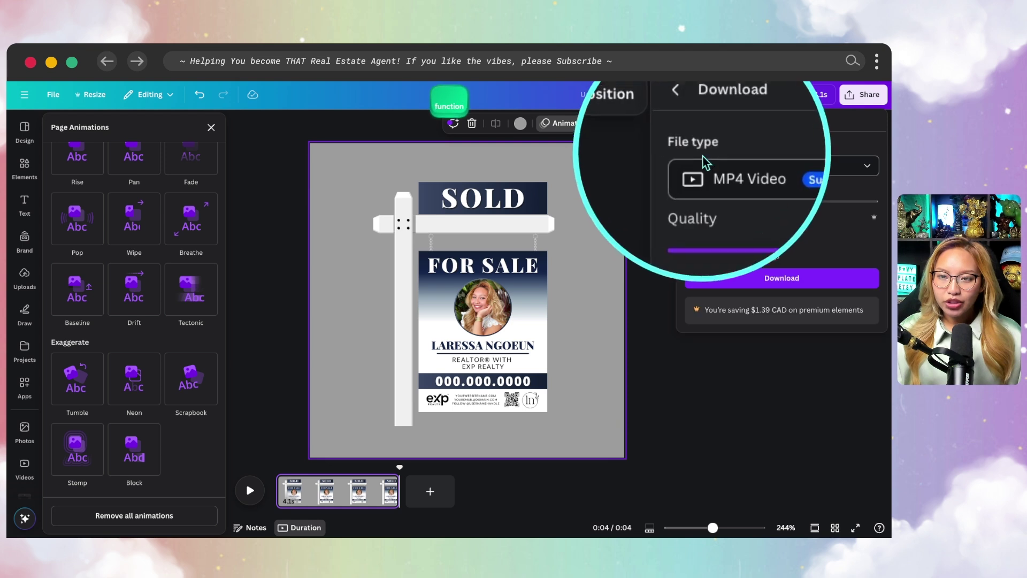
left_click(739, 169)
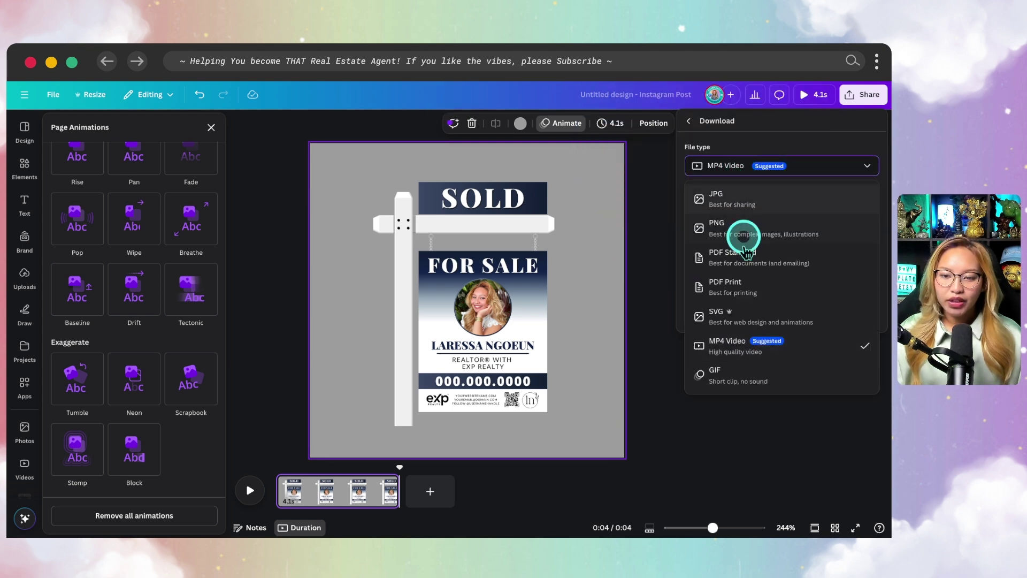
left_click(734, 378)
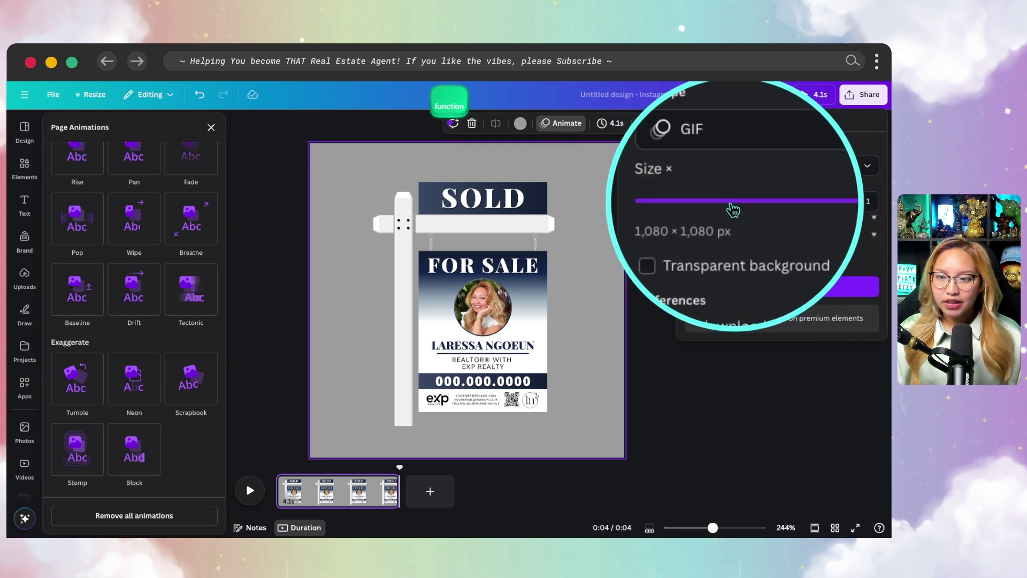
left_click(813, 202)
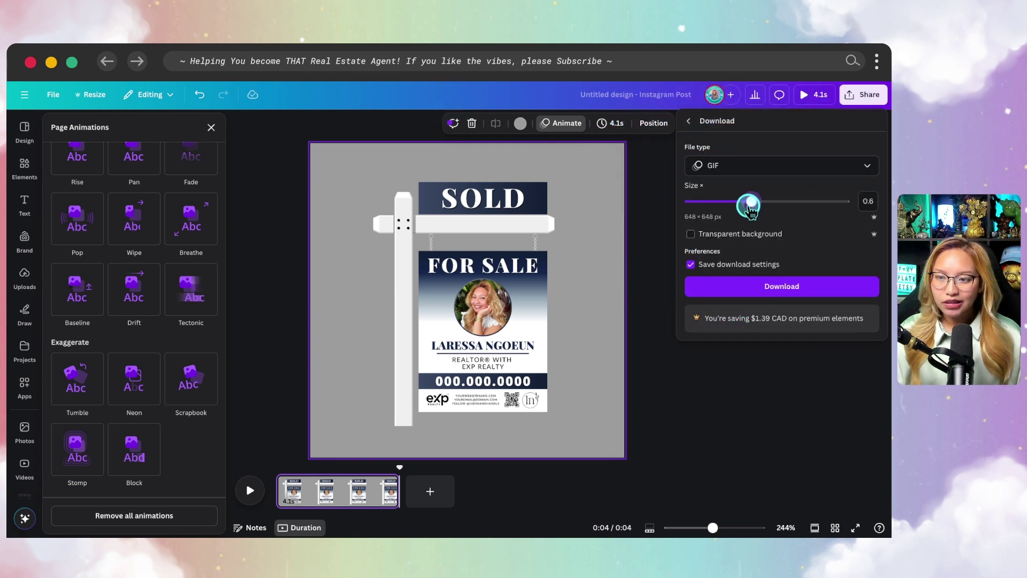
key("fn")
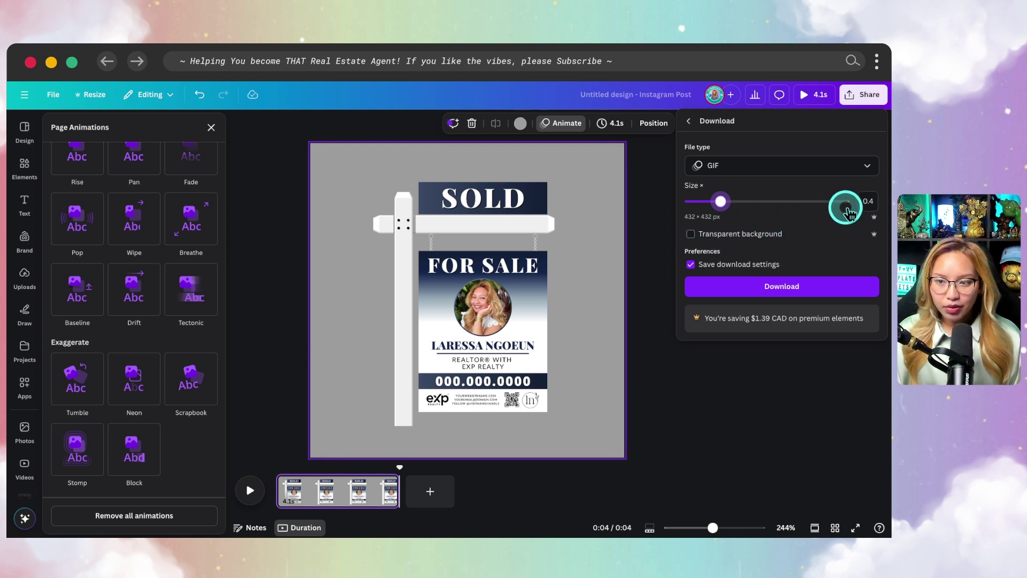
Enable a transparent background for the GIF and download it
left_click(705, 241)
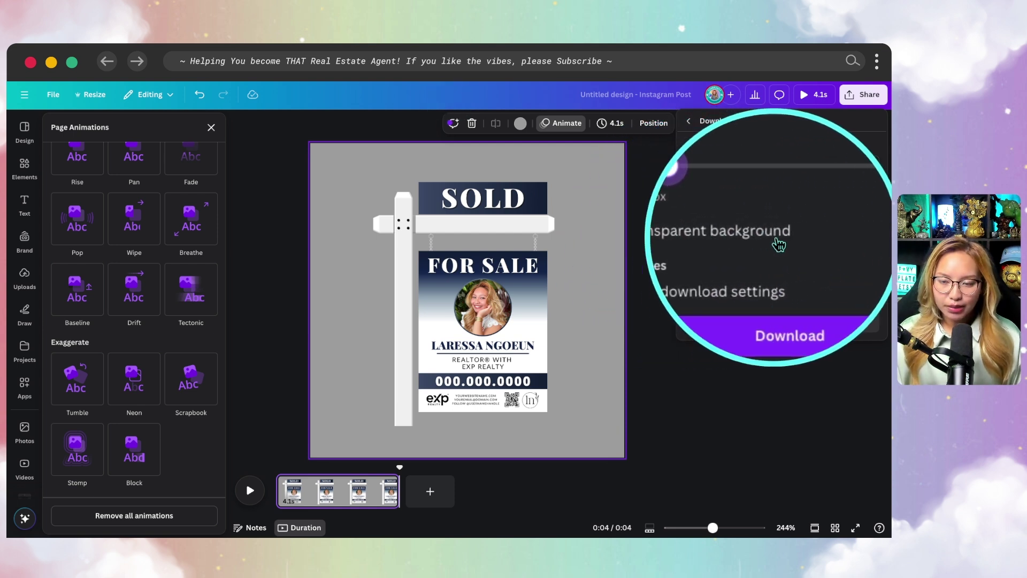
left_click(690, 235)
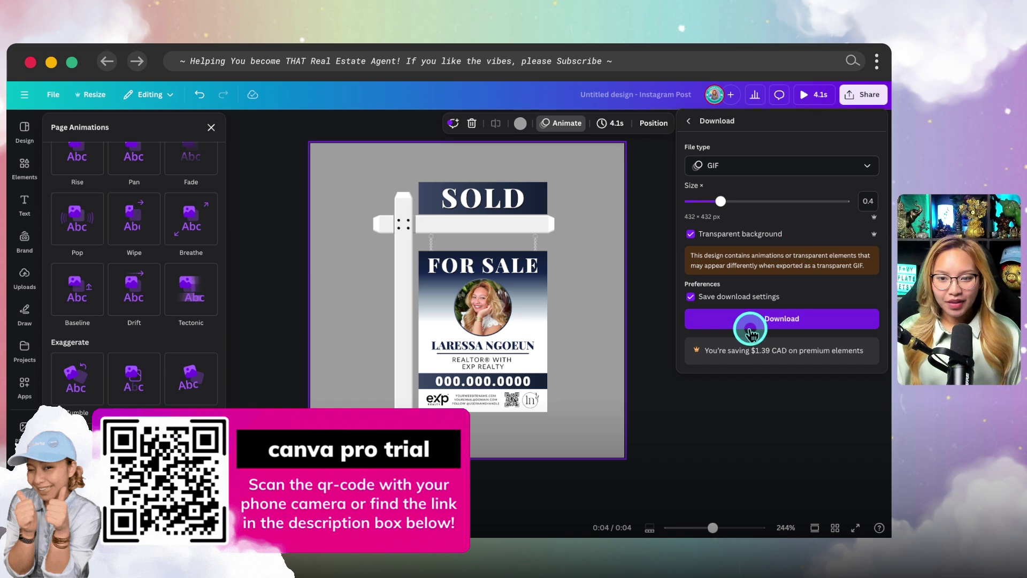
key("fn")
left_click(775, 319)
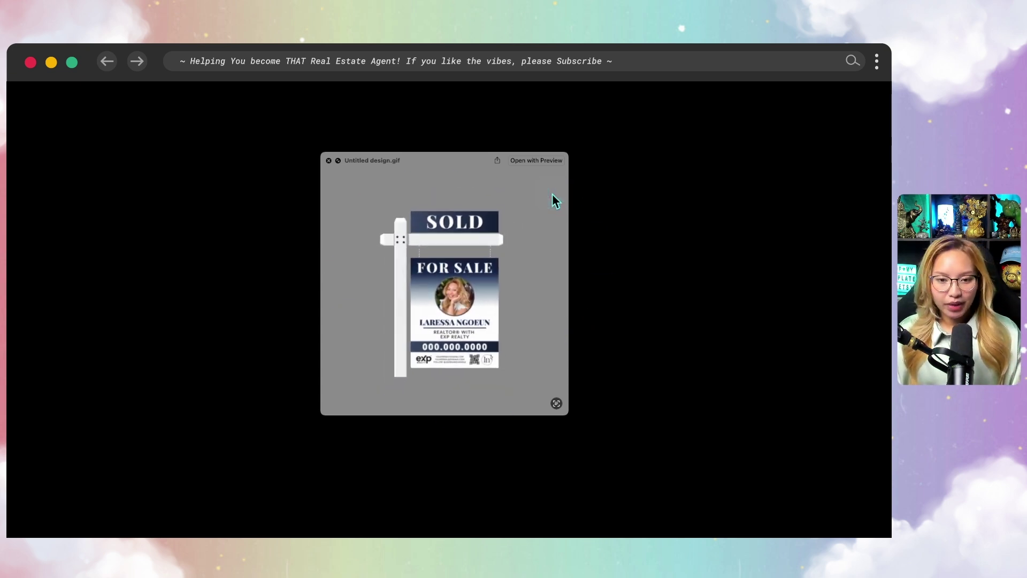
Preview the downloaded Untitled design.gif outside the browser to check its looping animation and background
left_click(497, 171)
left_click(519, 214)
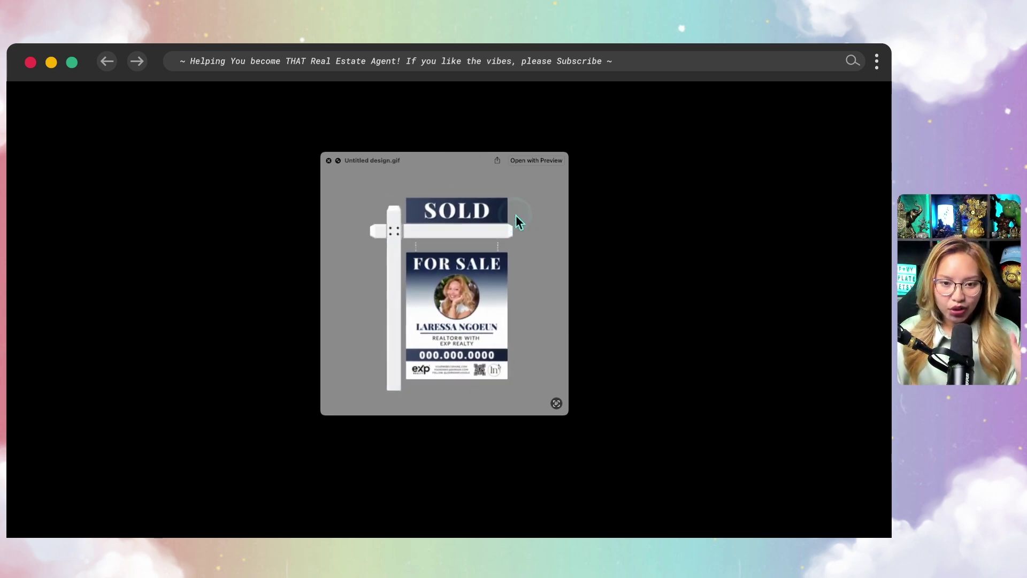
Return from the GIF preview to the Canva design and duplicate the sign page
left_click(534, 309)
left_click(488, 250)
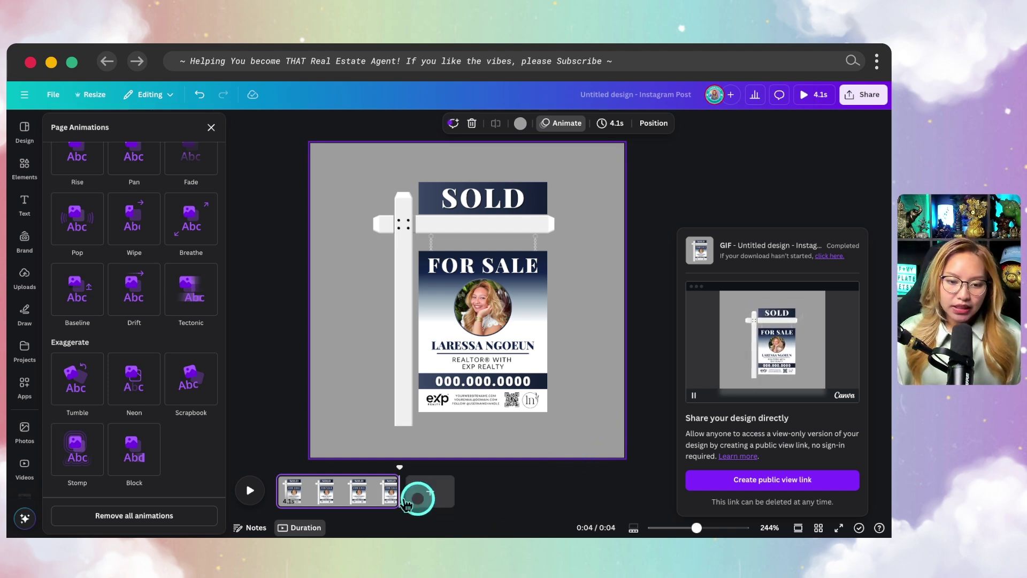
left_click(341, 495)
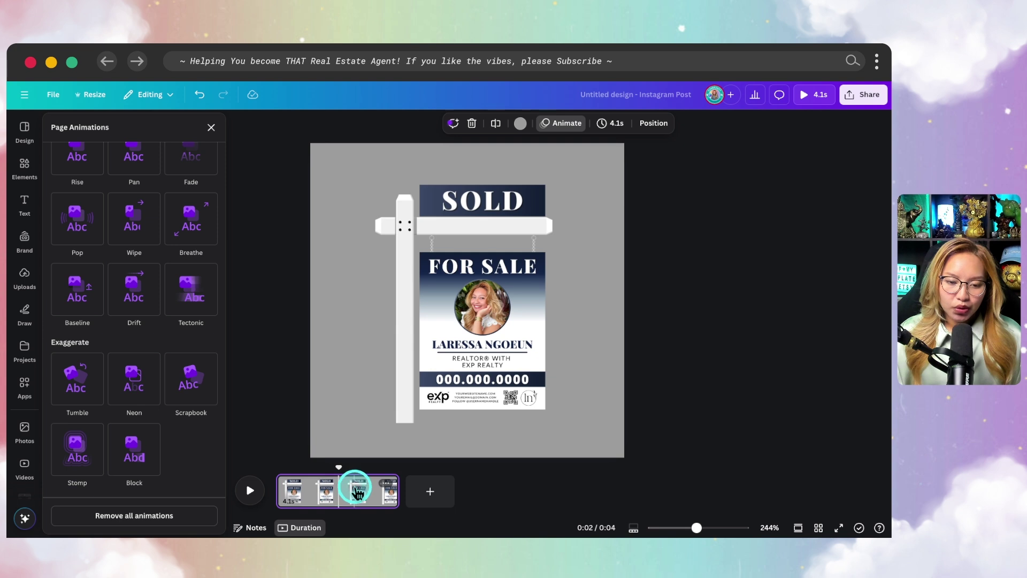
left_click(388, 486)
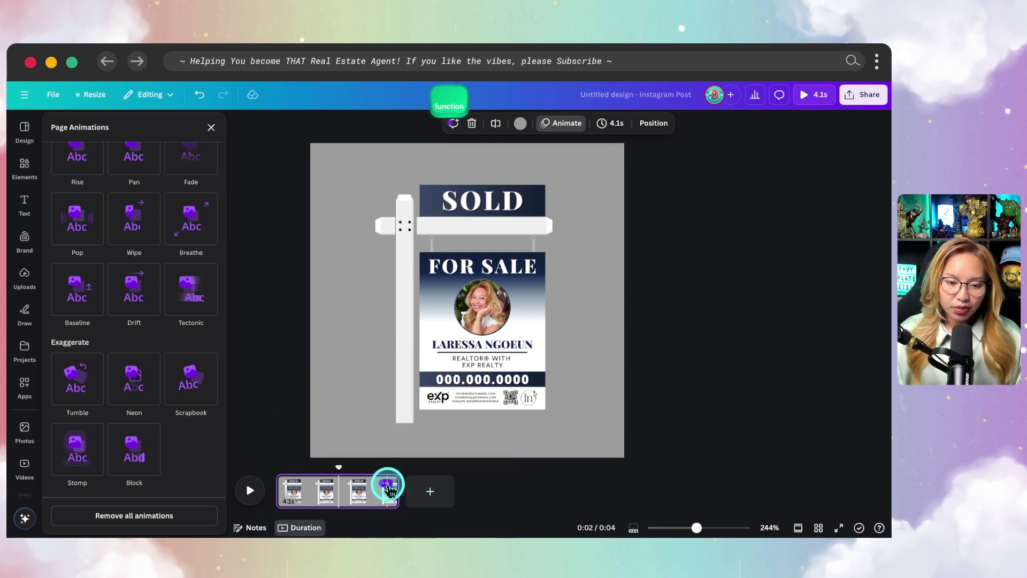
left_click(386, 485)
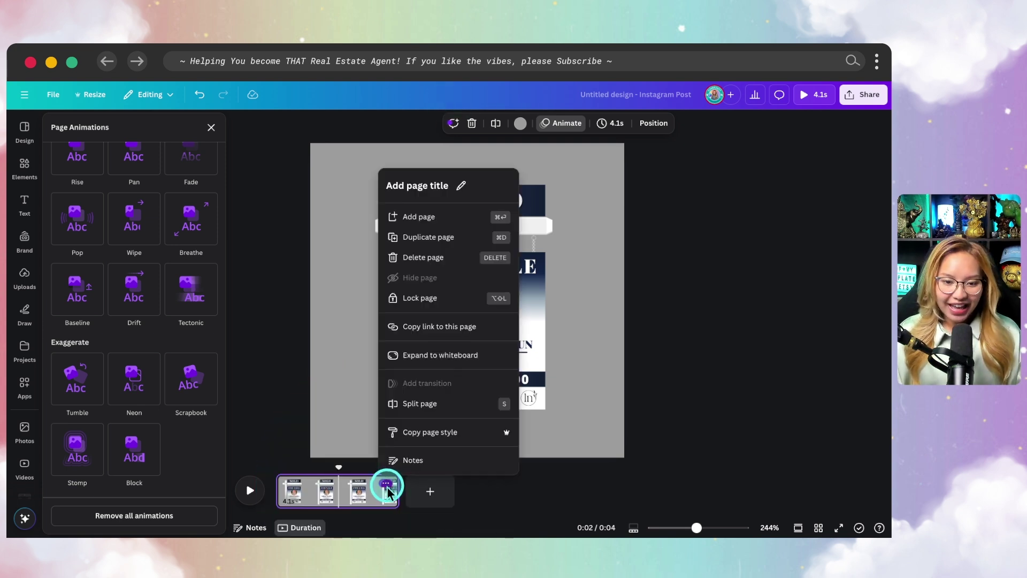
left_click(425, 237)
Remove the Pulse animation from the whole sign group on the duplicated page
left_click_drag(340, 166, 591, 360)
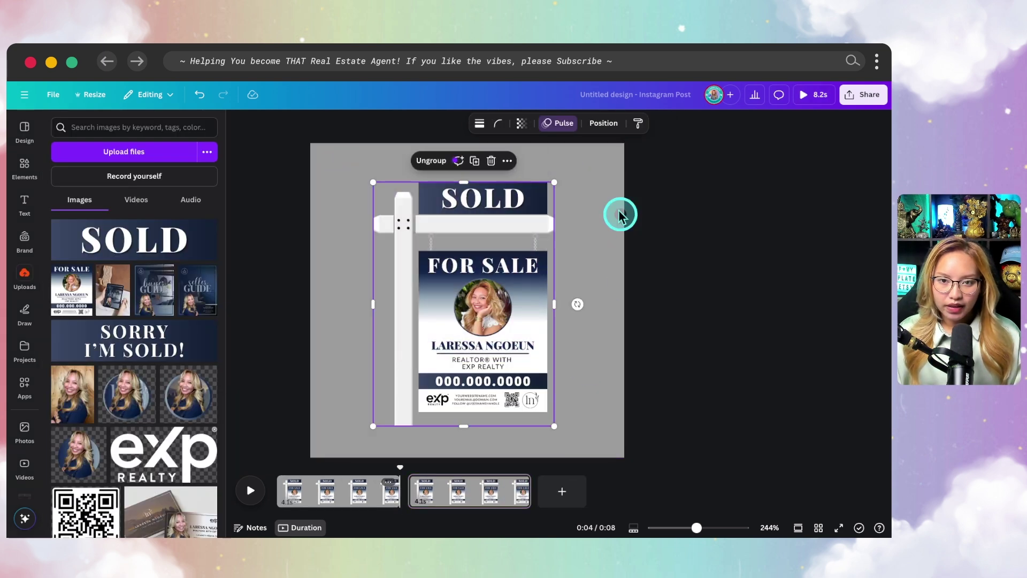
left_click(563, 124)
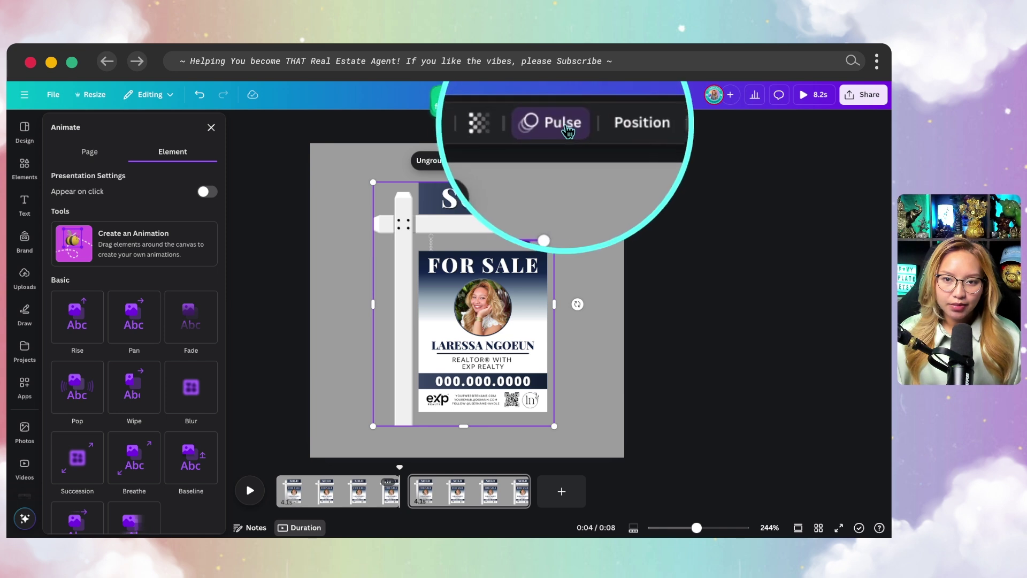
scroll(191, 408, "down", 6)
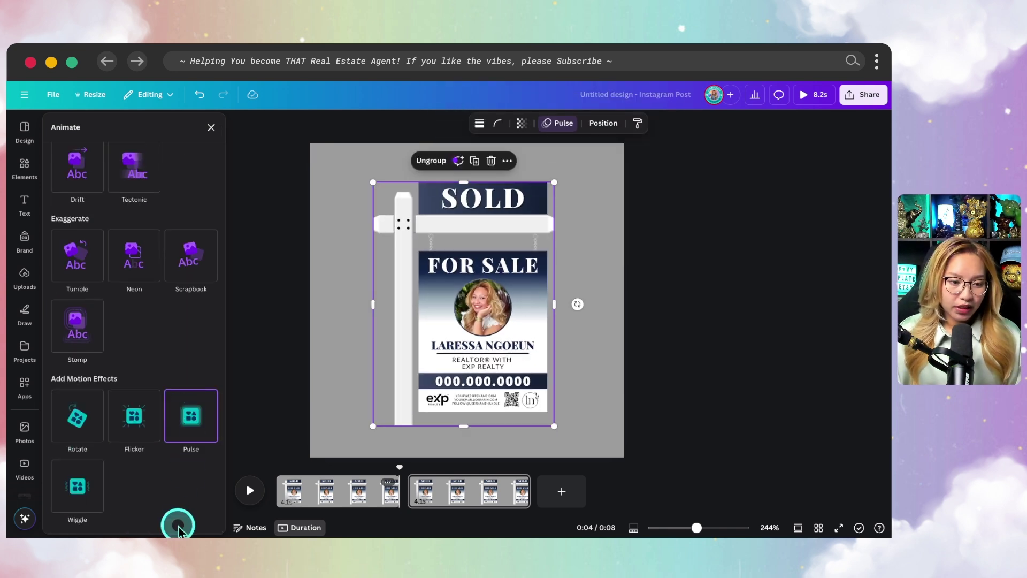
left_click(194, 420)
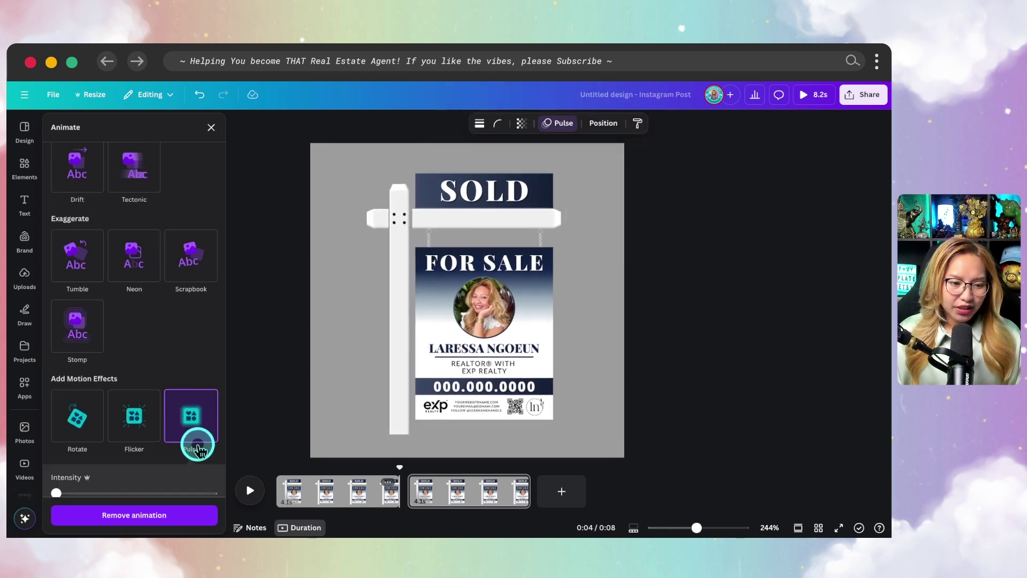
left_click(156, 518)
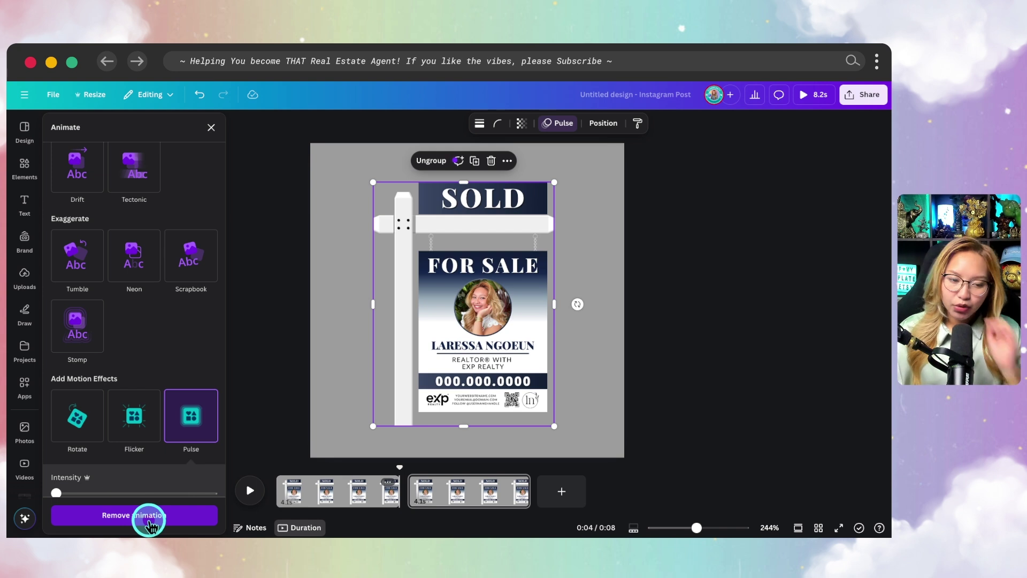
Play the second page to check the sign without its pulse animation
left_click(401, 476)
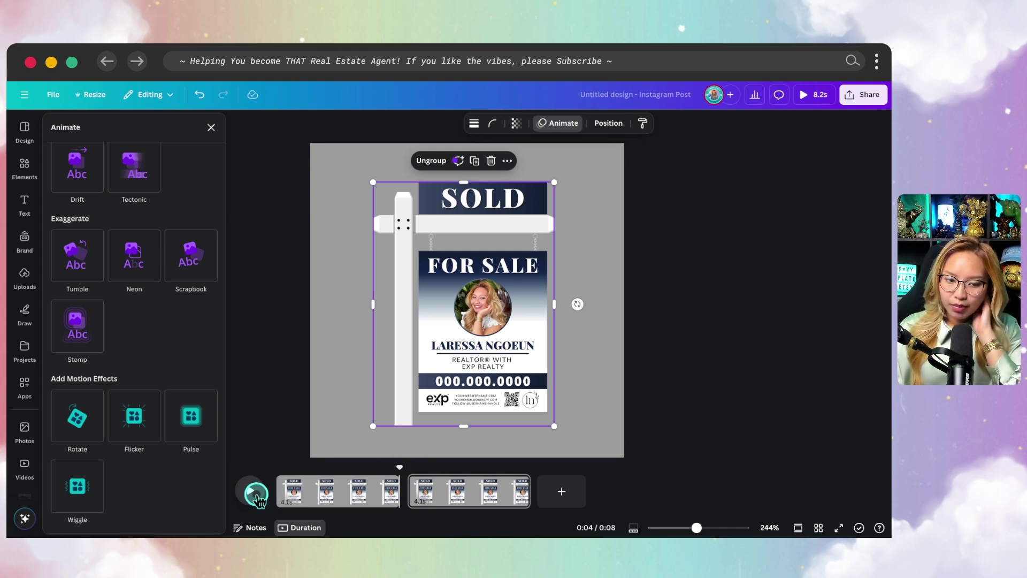
left_click(256, 494)
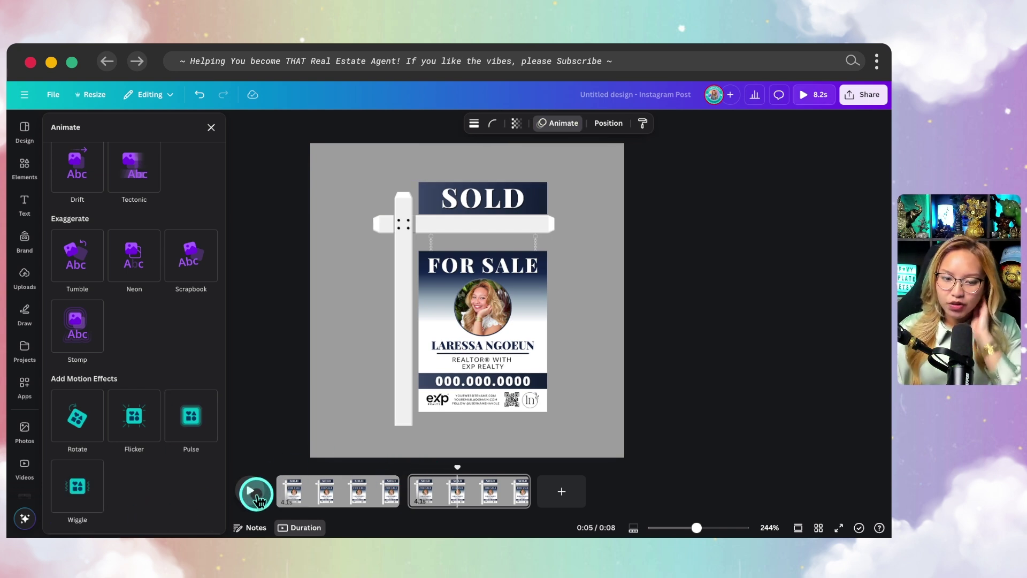
left_click(483, 368)
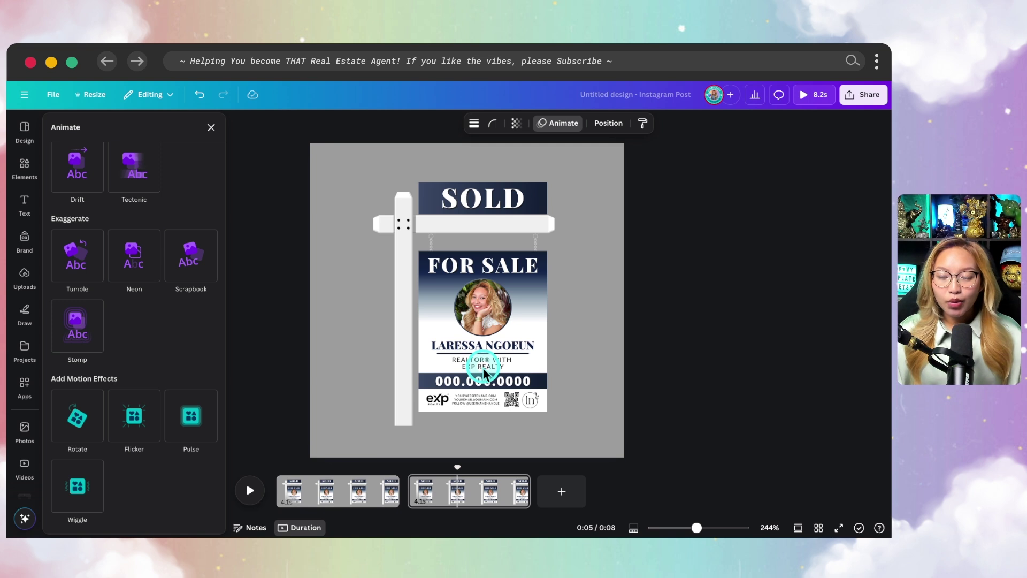
left_click(653, 342)
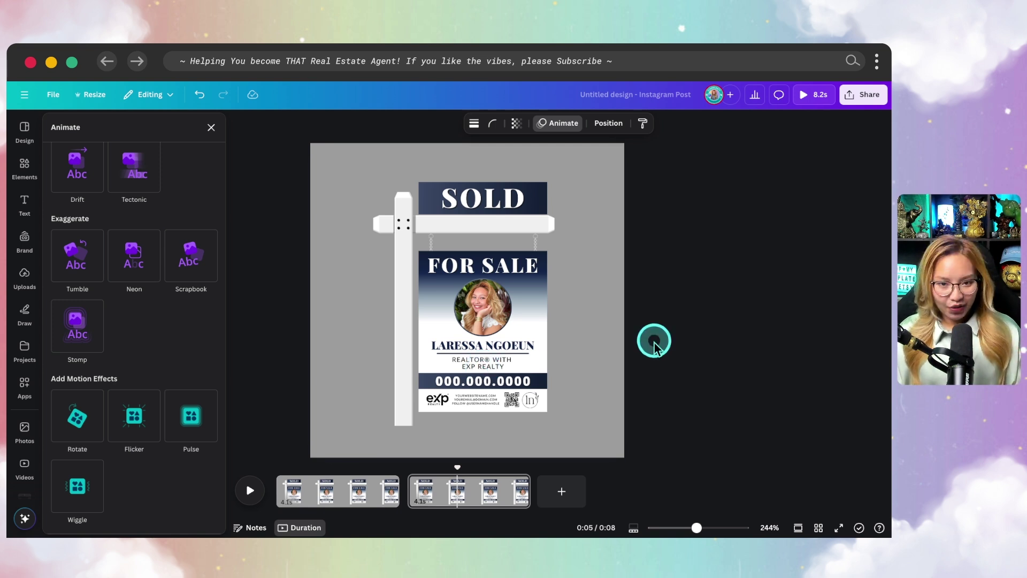
Apply the Baseline animation to only the SOLD rider on the second page
left_click(460, 194)
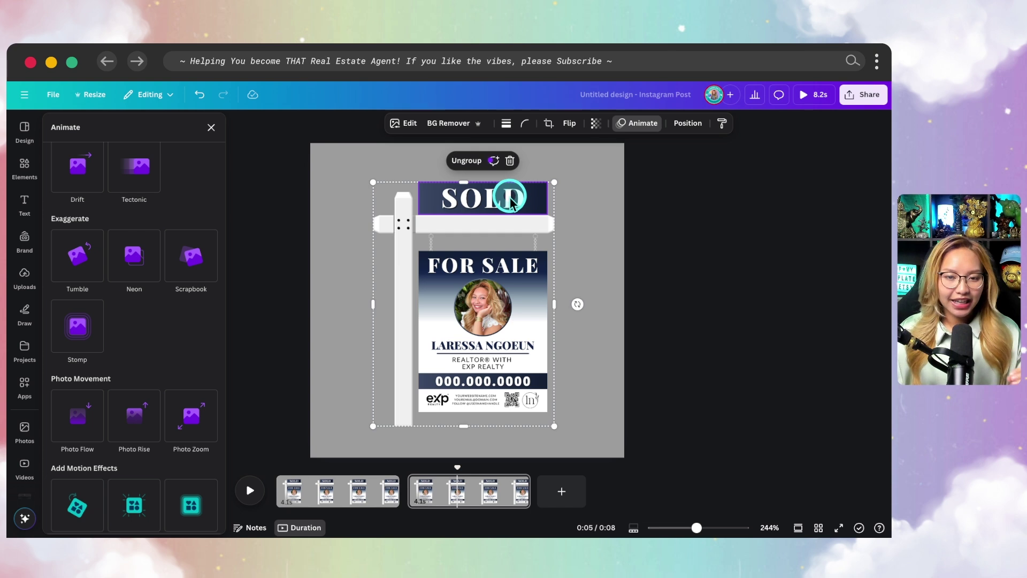
scroll(225, 384, "up", 5)
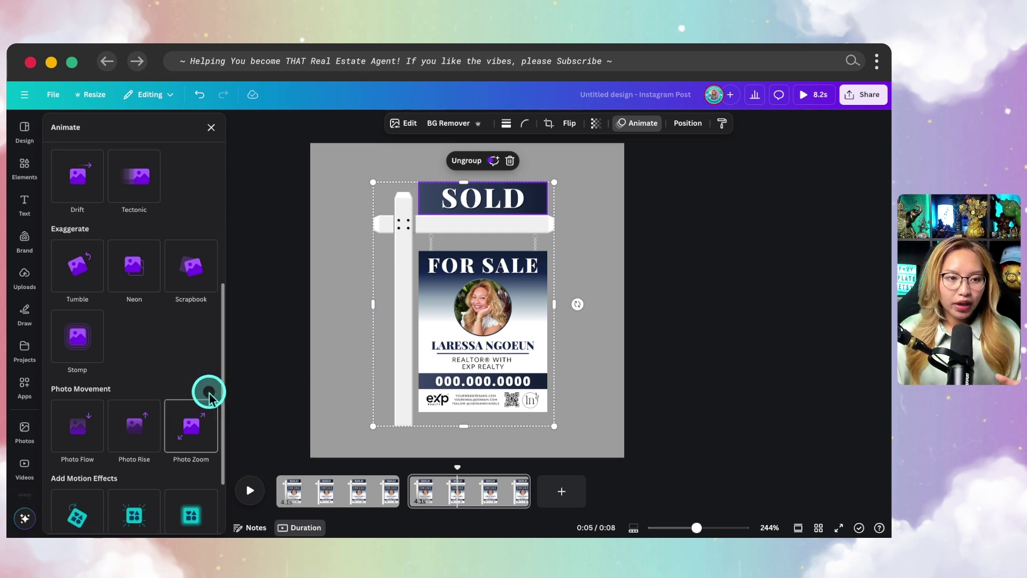
scroll(203, 404, "up", 3)
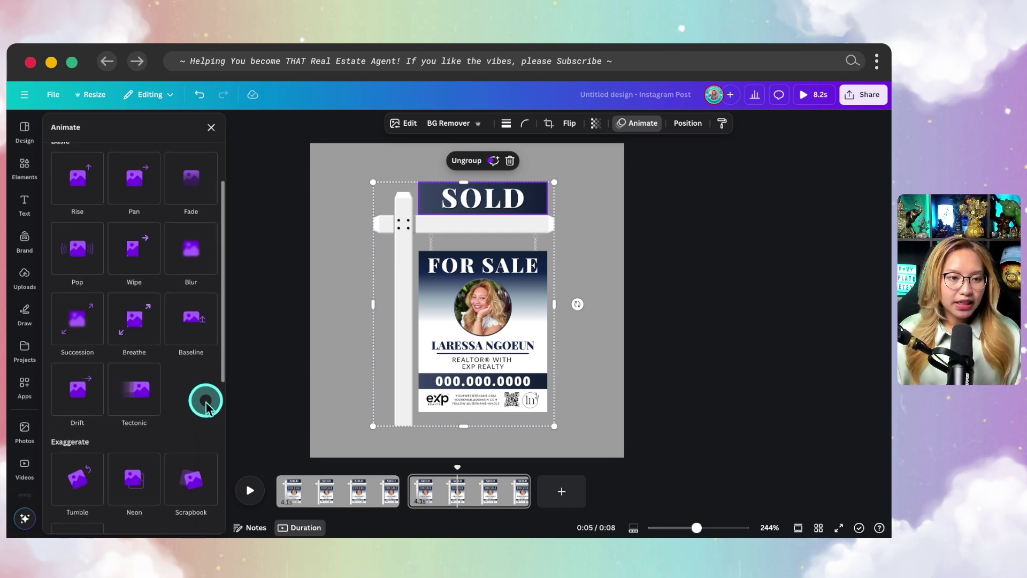
left_click(196, 412)
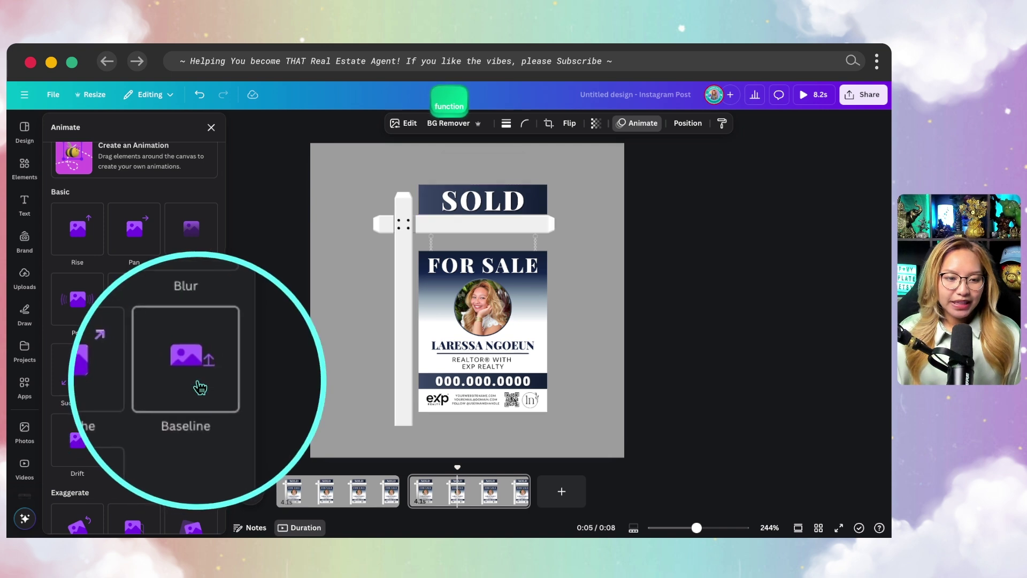
left_click(194, 373)
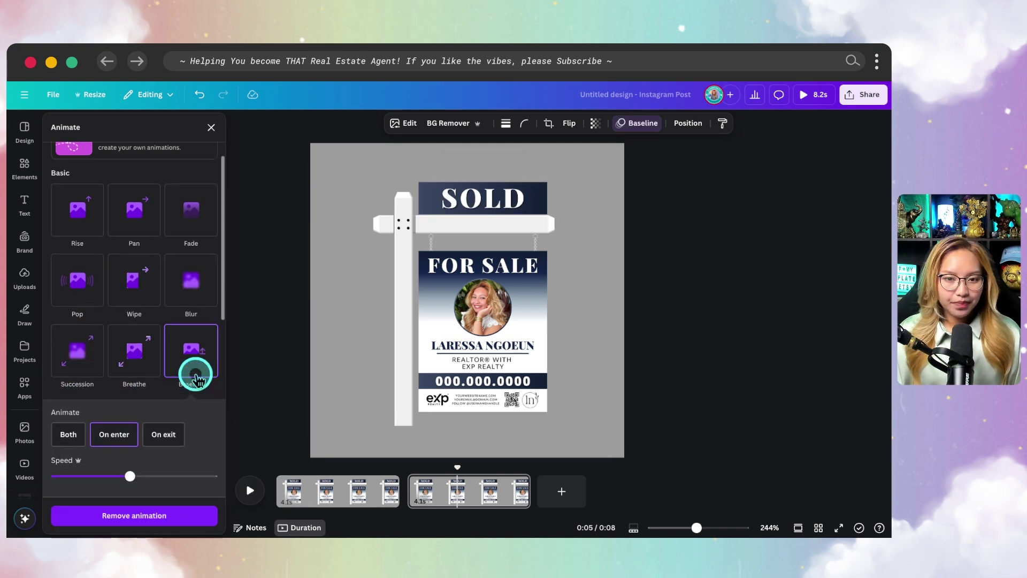
Set the SOLD rider's Baseline animation to run on both enter and exit, with the exit animation reversed
scroll(203, 432, "down", 1)
scroll(204, 433, "down", 3)
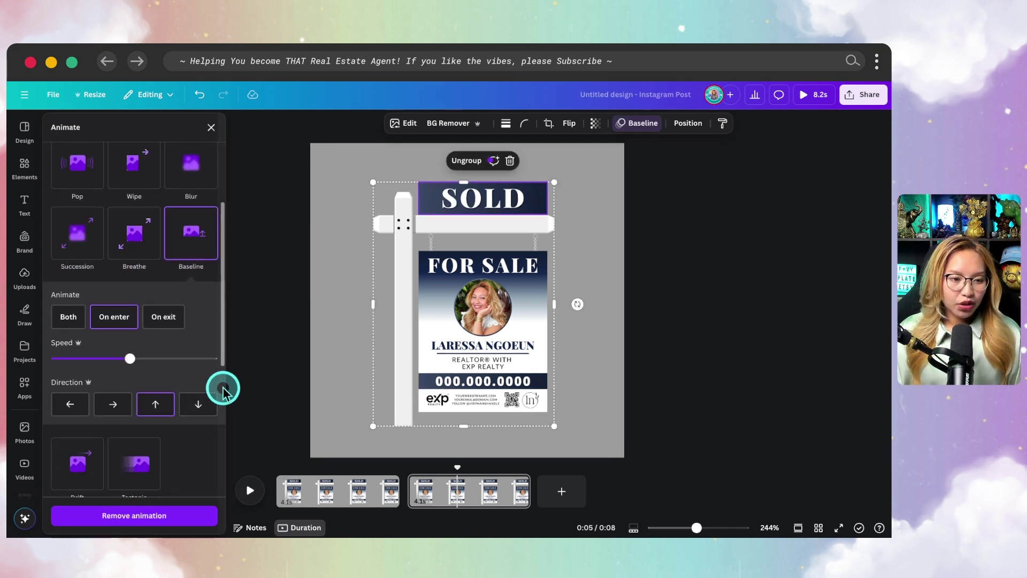
left_click(69, 316)
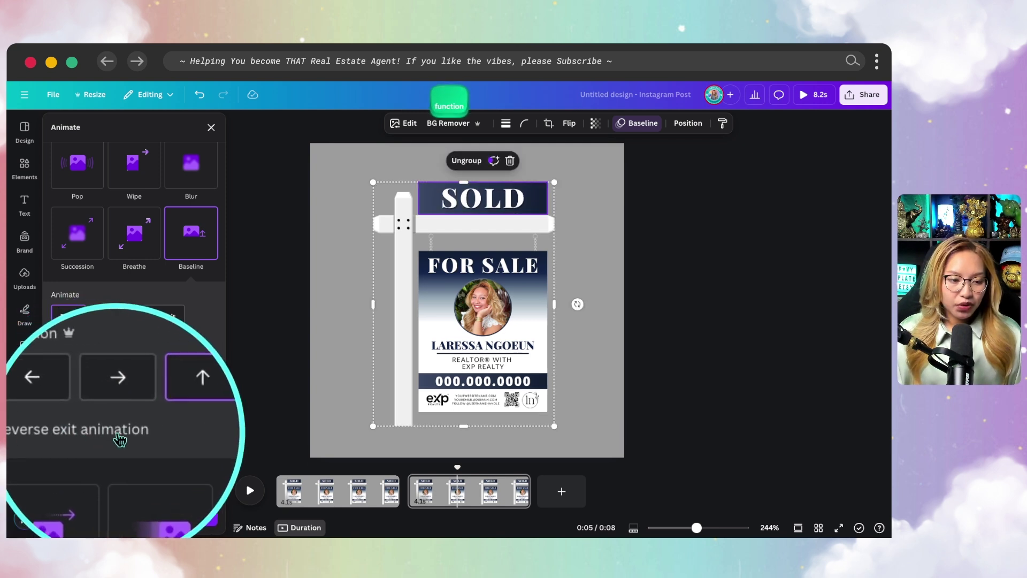
left_click(204, 431)
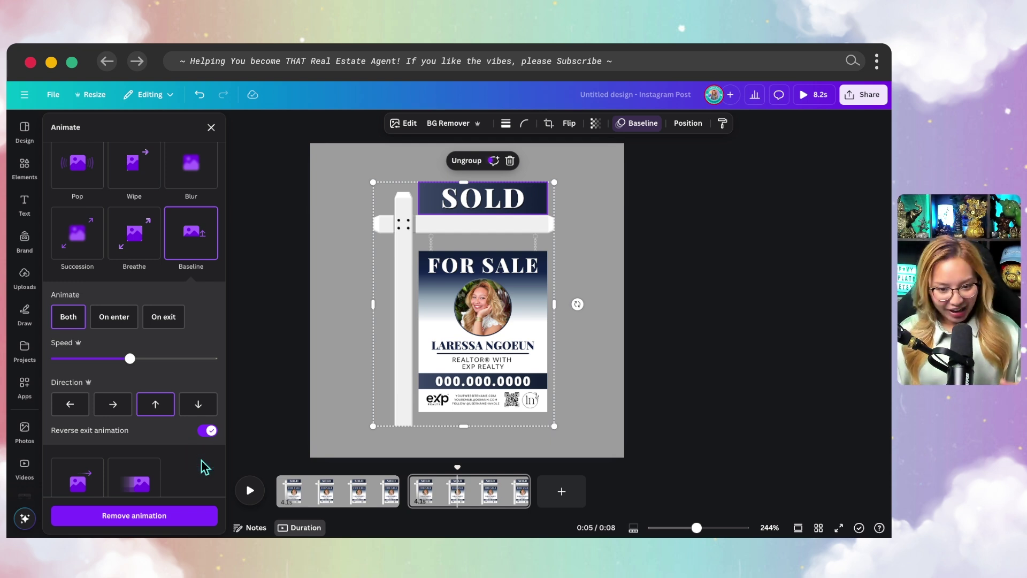
Shorten the second page to 3.0 seconds and play back the SOLD rider's animation
left_click_drag(527, 485, 488, 486)
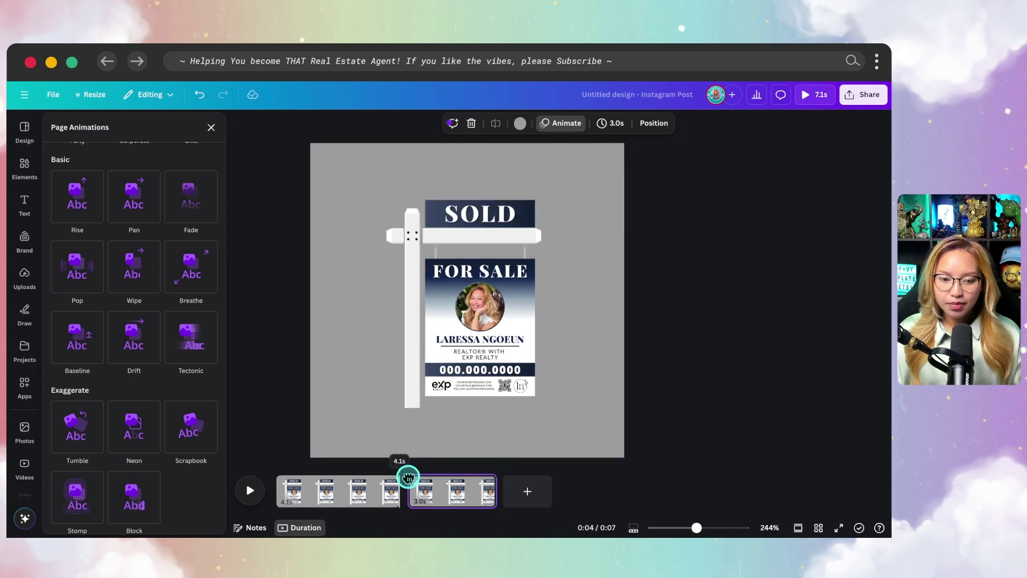
left_click(250, 491)
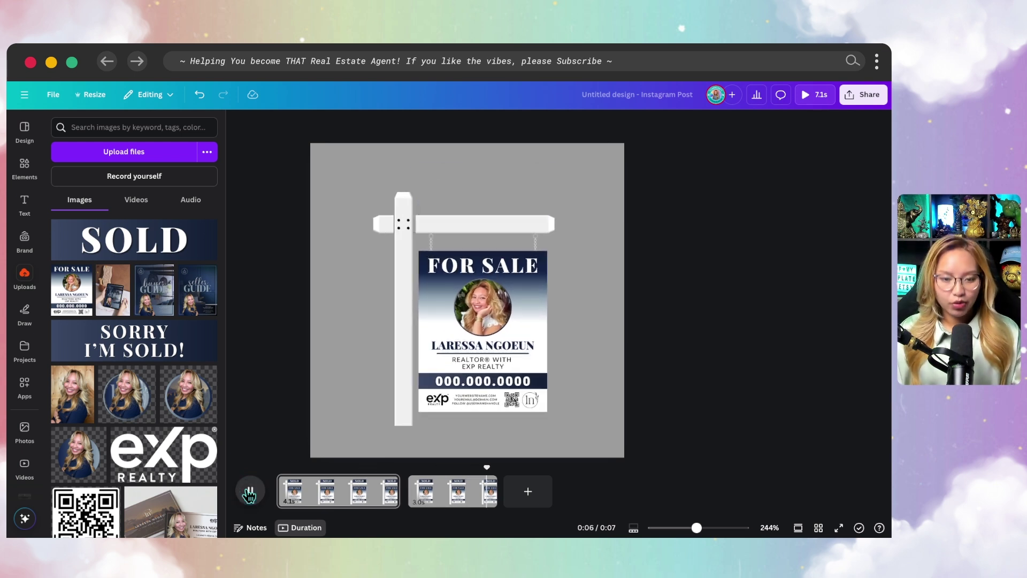
left_click(247, 491)
left_click_drag(314, 461, 424, 471)
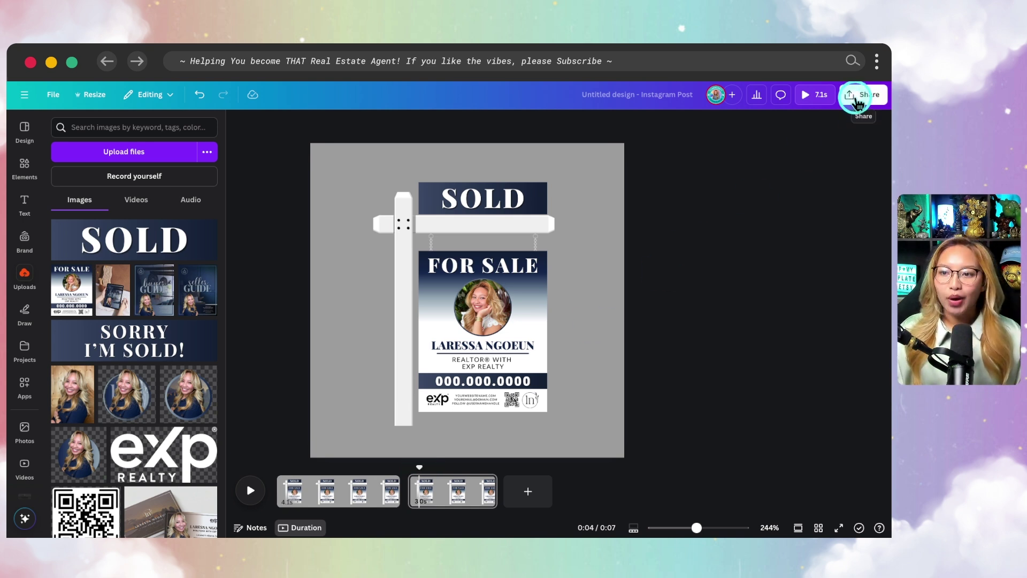
Download only page 2 as a transparent GIF at size 0.4, and check the downloaded Untitled design (1).gif in a preview
left_click(857, 99)
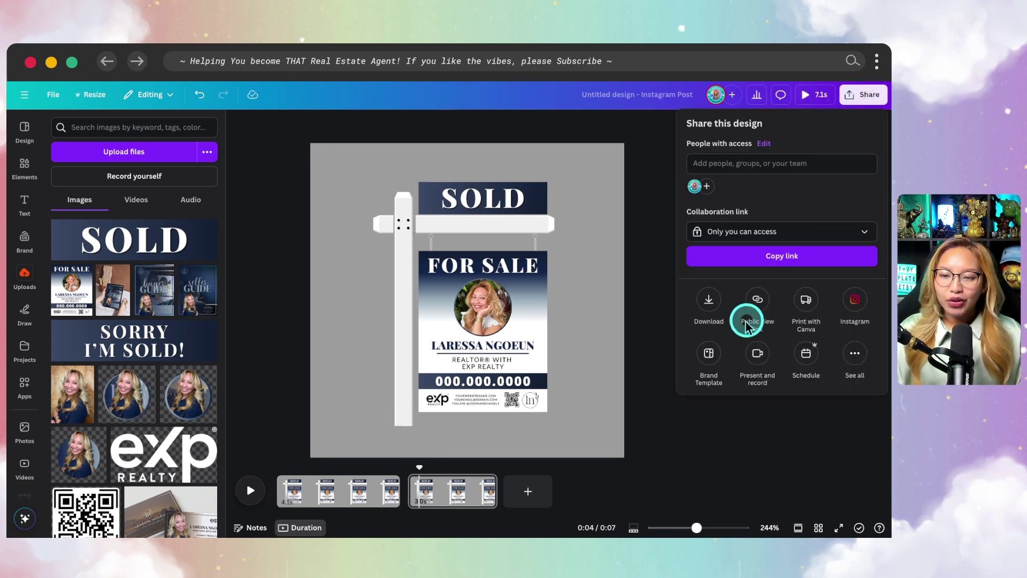
left_click(708, 299)
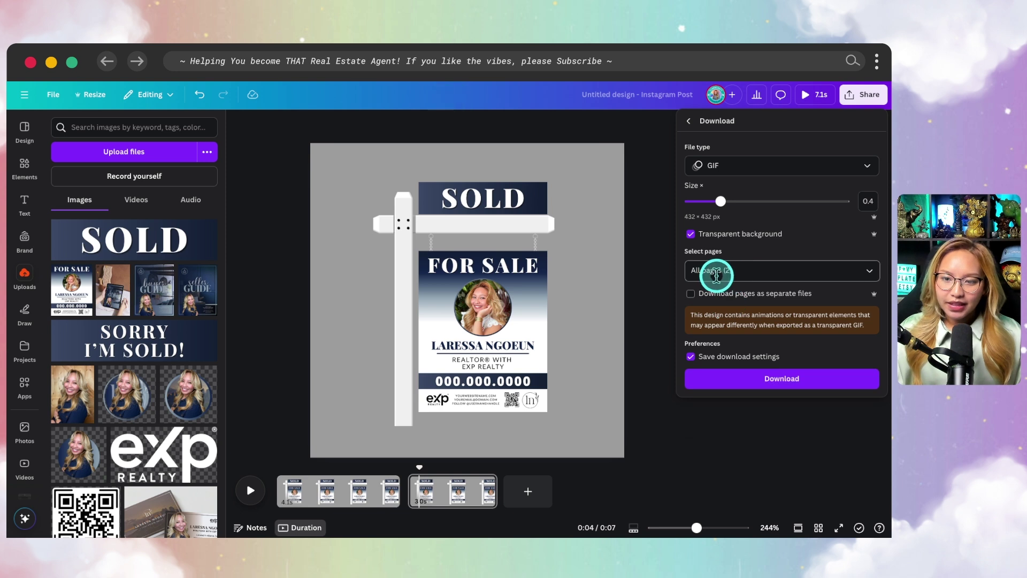
left_click(749, 272)
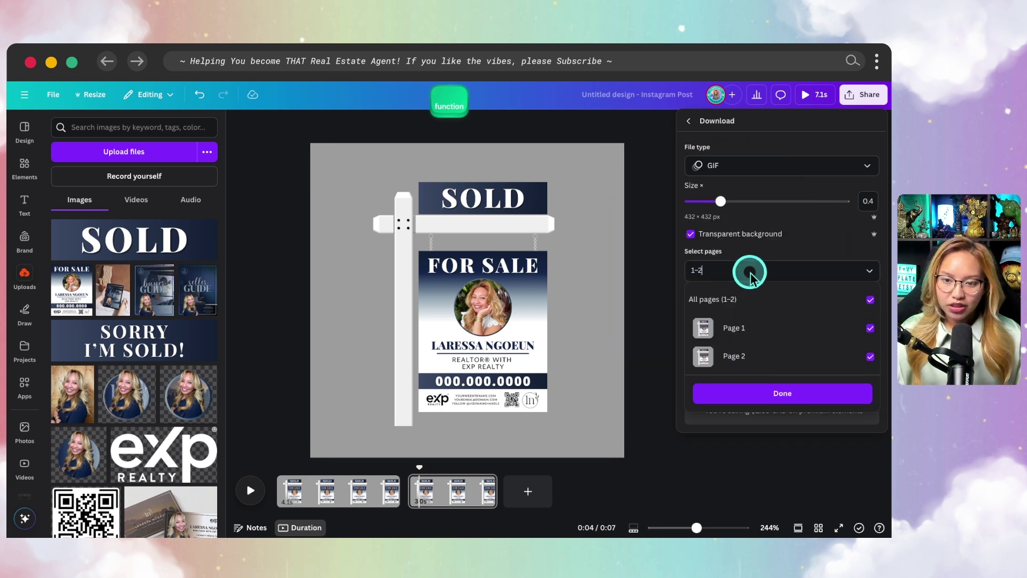
left_click(749, 334)
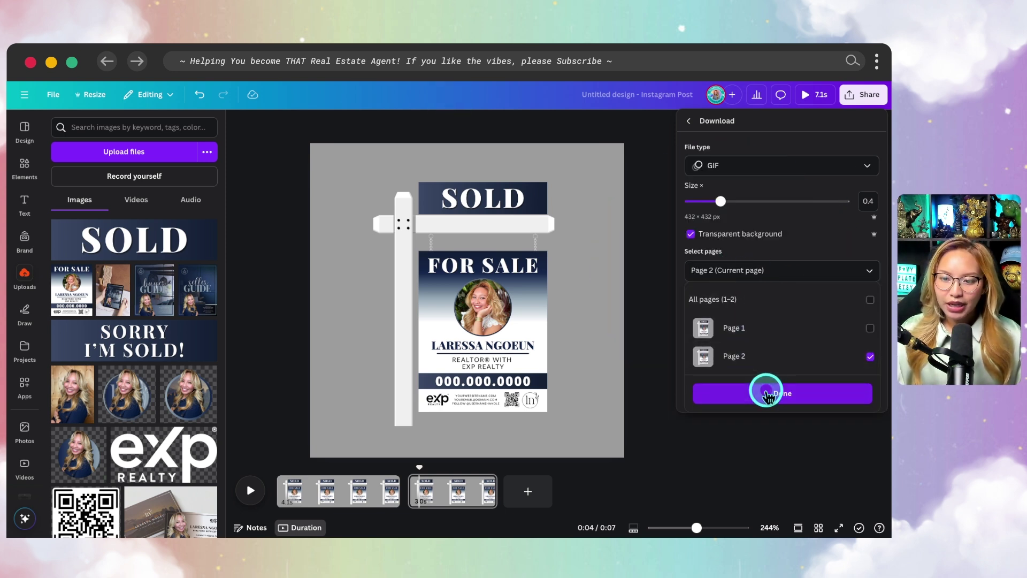
left_click(762, 401)
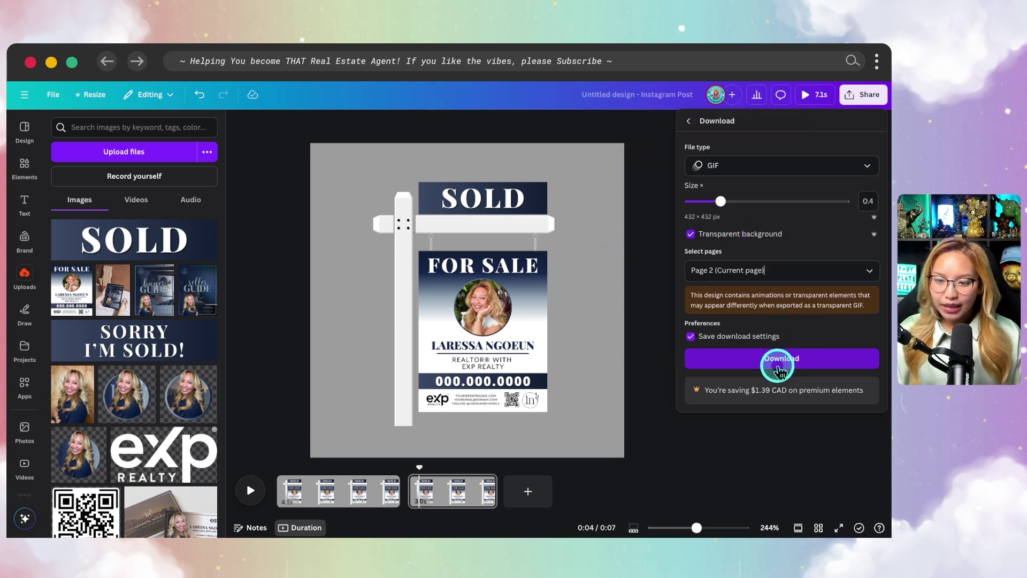
left_click(780, 368)
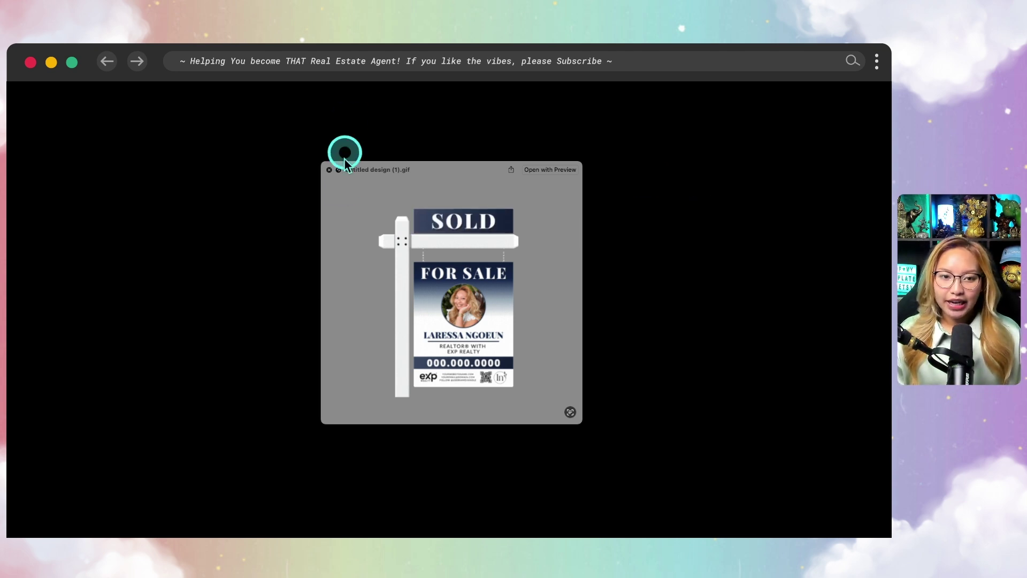
left_click(329, 169)
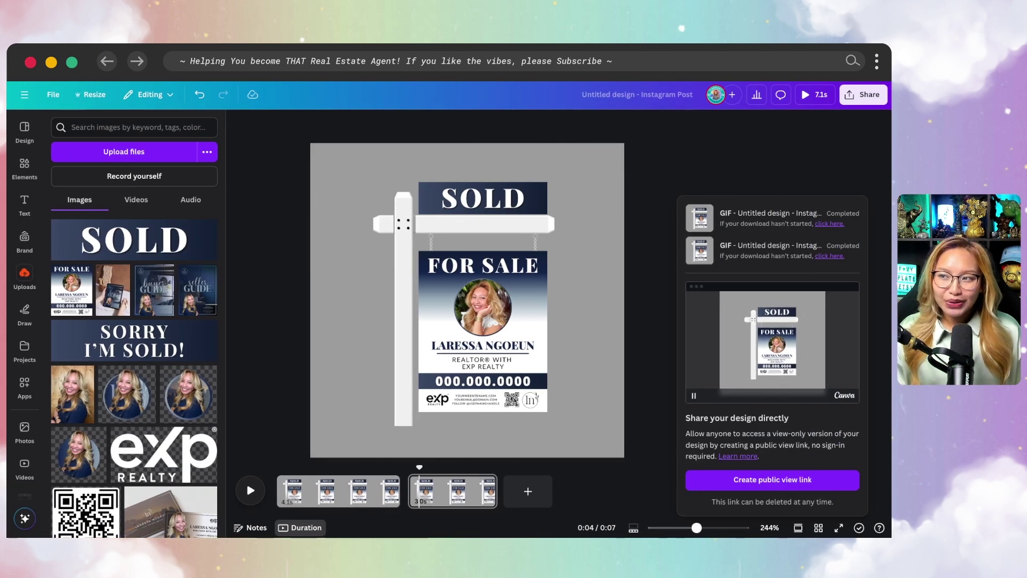
Duplicate the second page and its copy to create pages 3 and 4, and select page 3
left_click(592, 503)
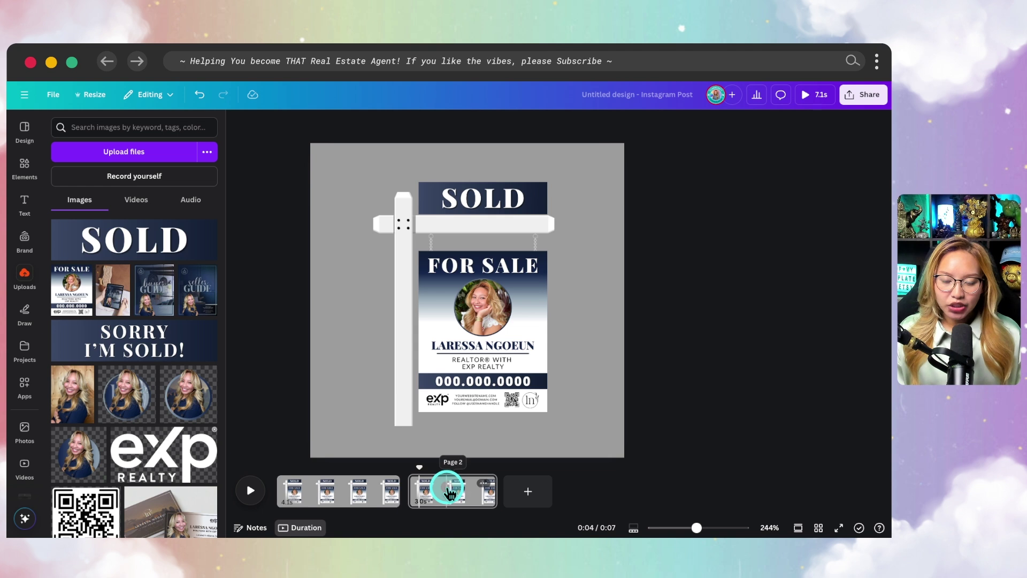
left_click(484, 484)
left_click(525, 238)
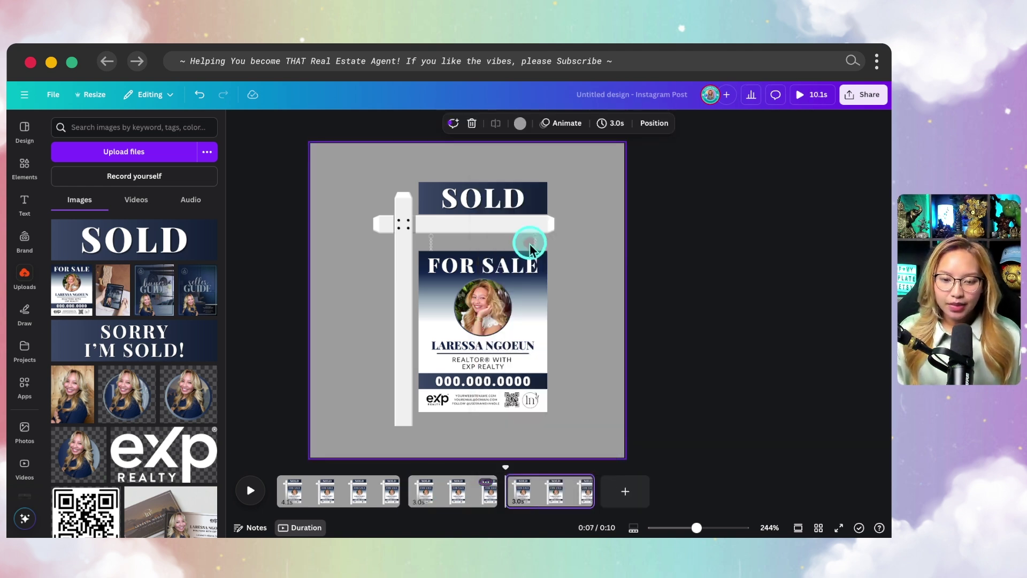
left_click(581, 482)
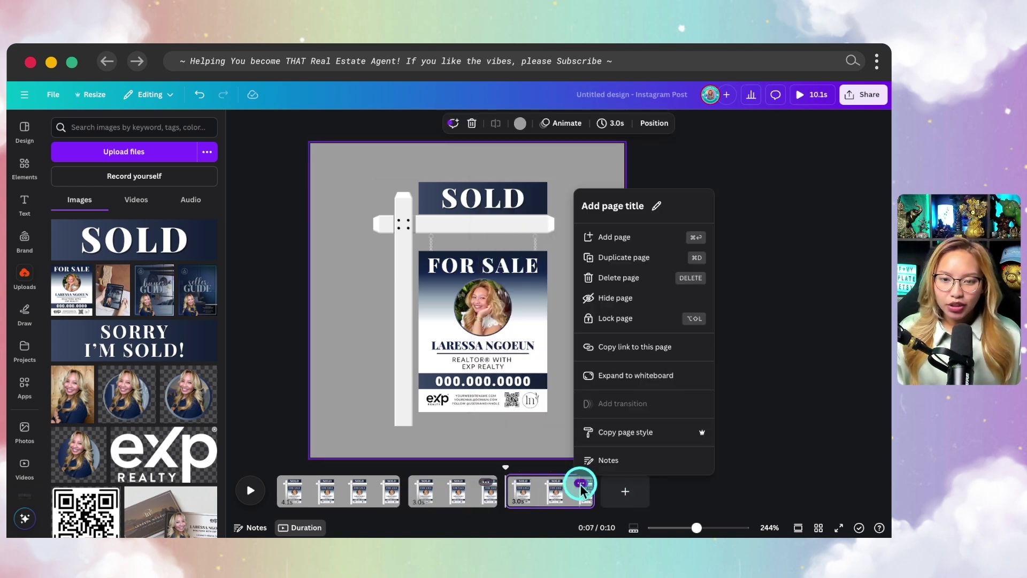
left_click(632, 259)
left_click(551, 496)
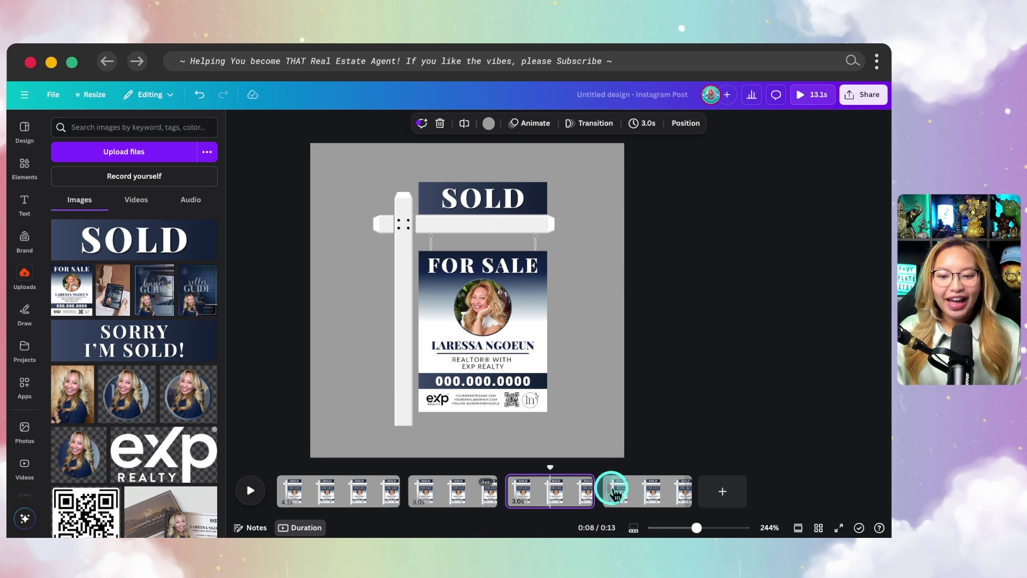
Remove the Baseline animation from the SOLD rider on page 3
left_click(479, 277)
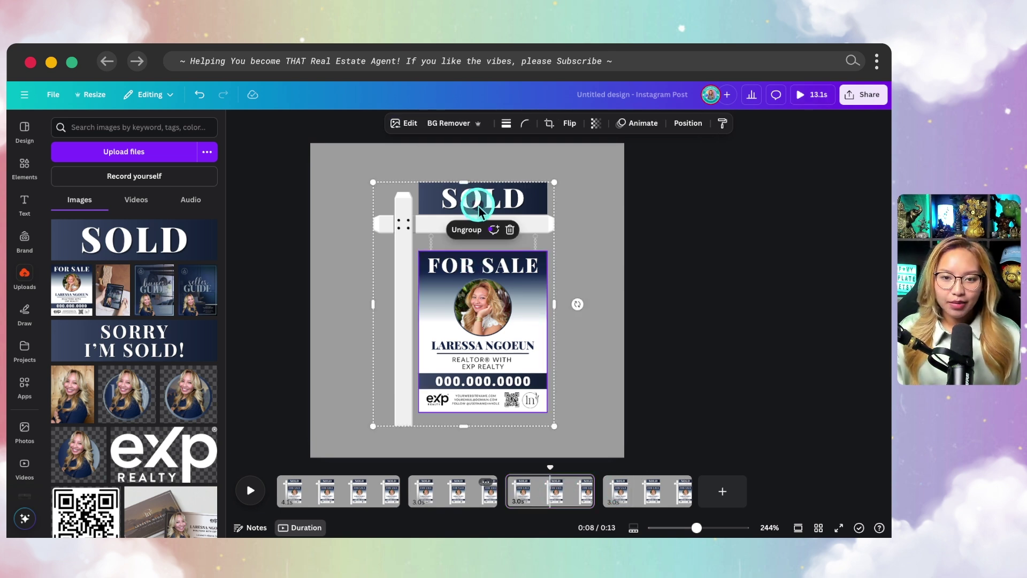
left_click(502, 196)
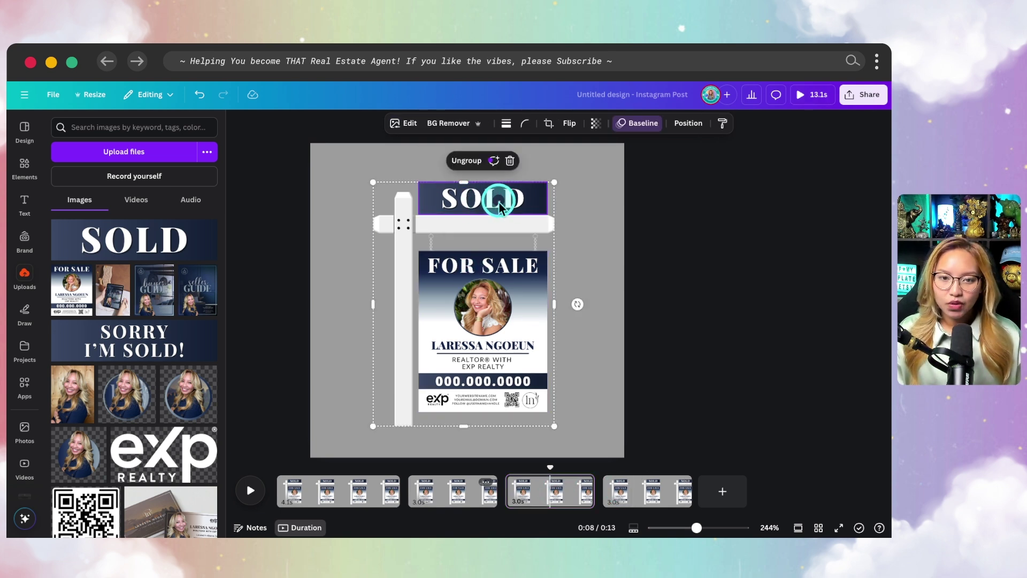
left_click(642, 127)
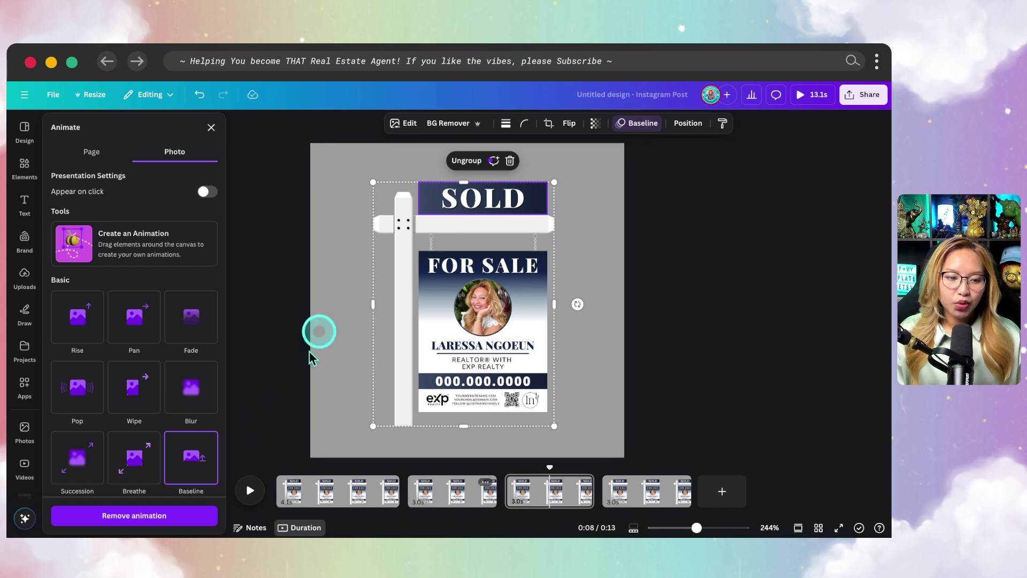
scroll(181, 422, "down", 3)
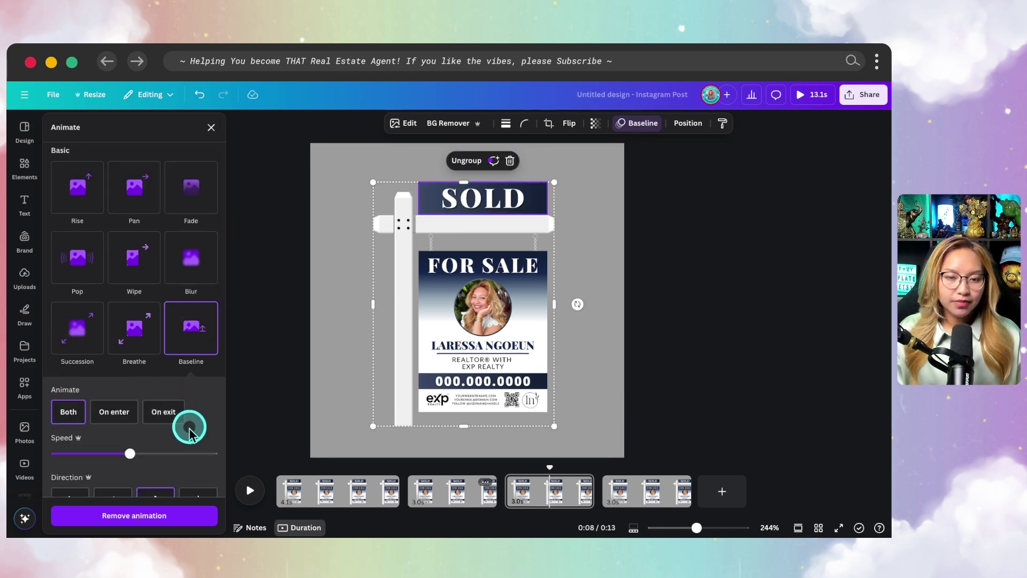
left_click(156, 515)
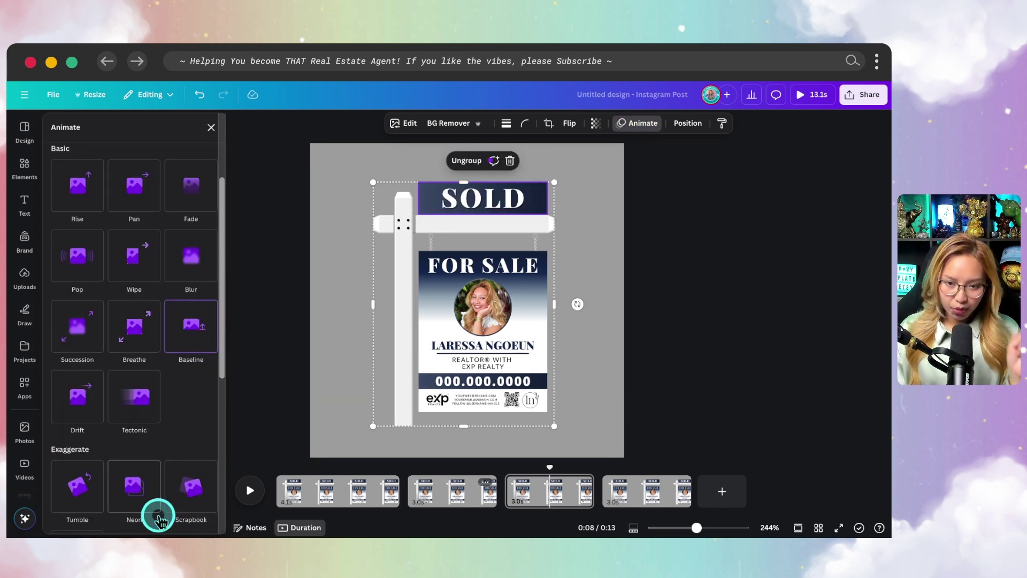
Play back page 3 from near its start to check the SOLD rider without its animation
left_click(588, 246)
left_click_drag(543, 463, 525, 472)
left_click(251, 490)
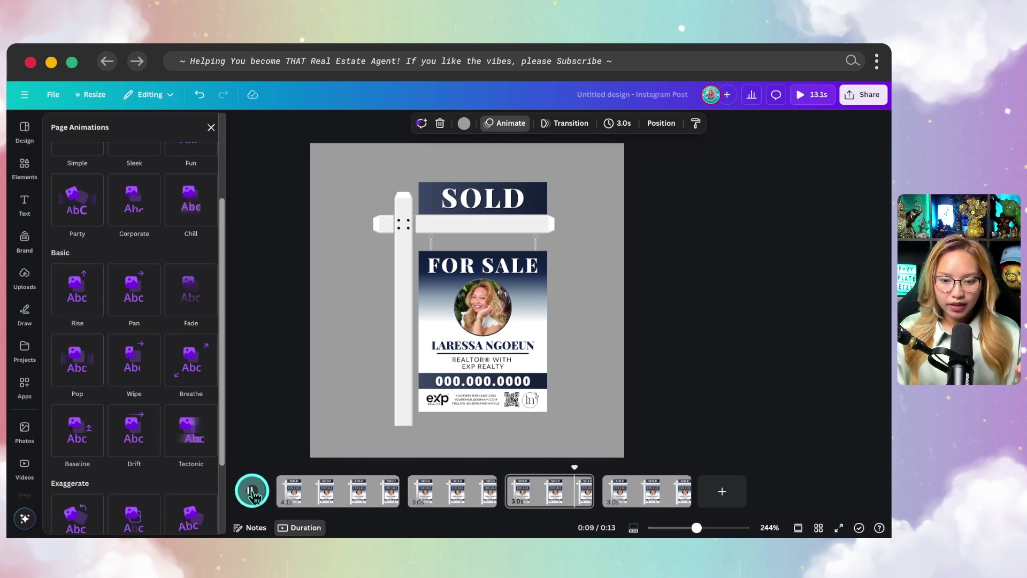
left_click(251, 491)
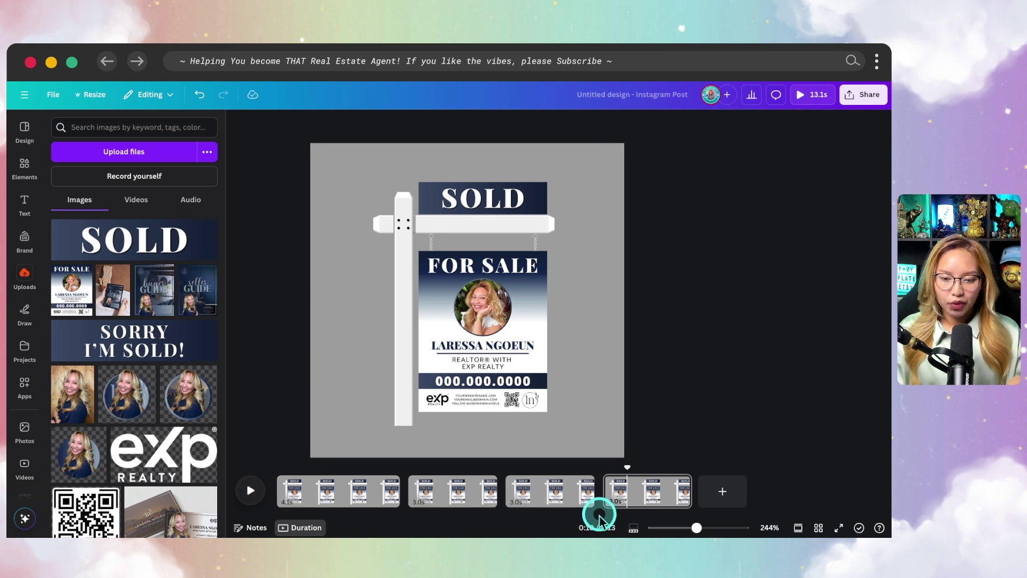
Rotate the whole grouped sign on page 3 slightly counterclockwise
left_click(559, 495)
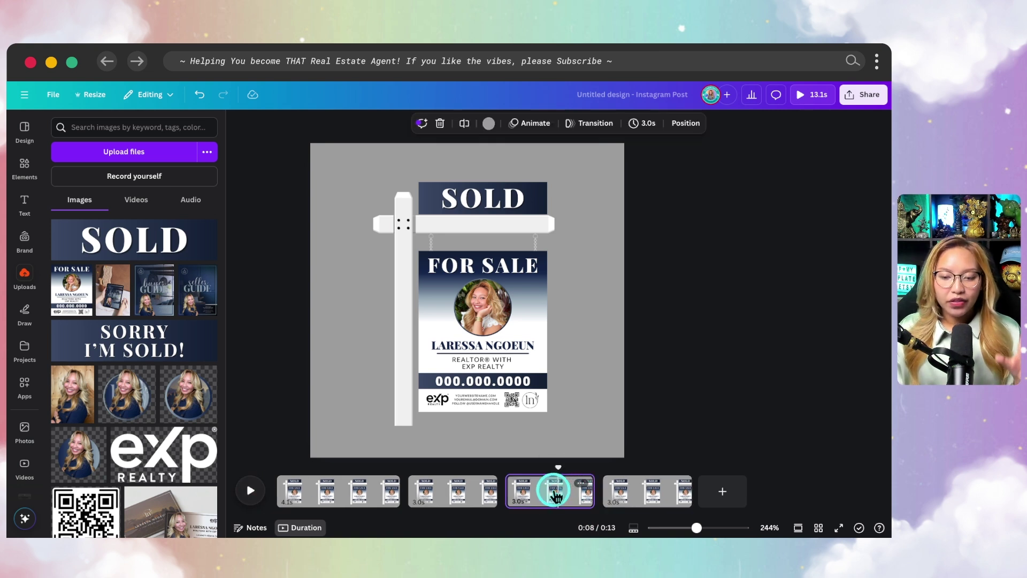
left_click_drag(340, 165, 553, 356)
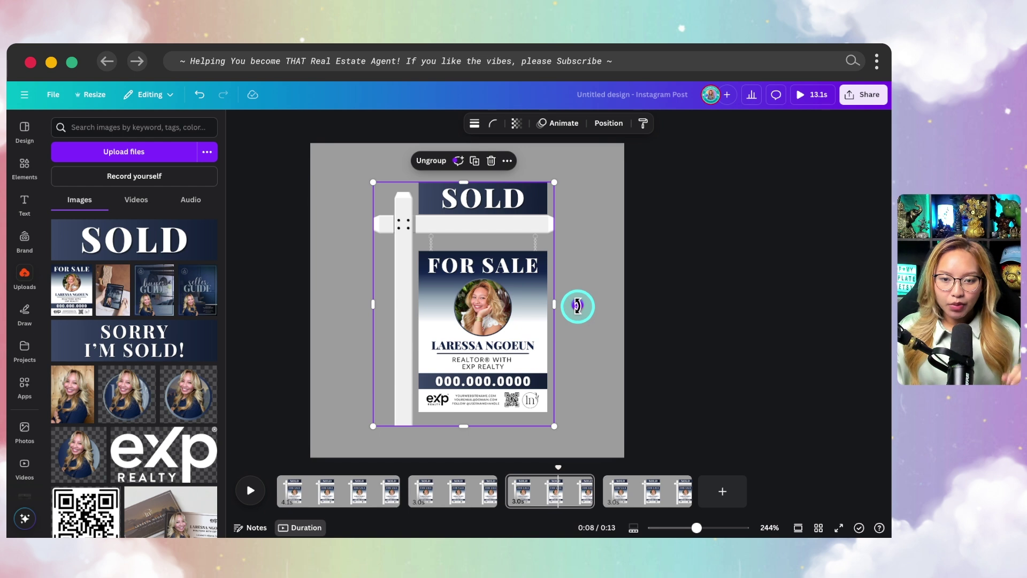
left_click_drag(577, 306, 582, 293)
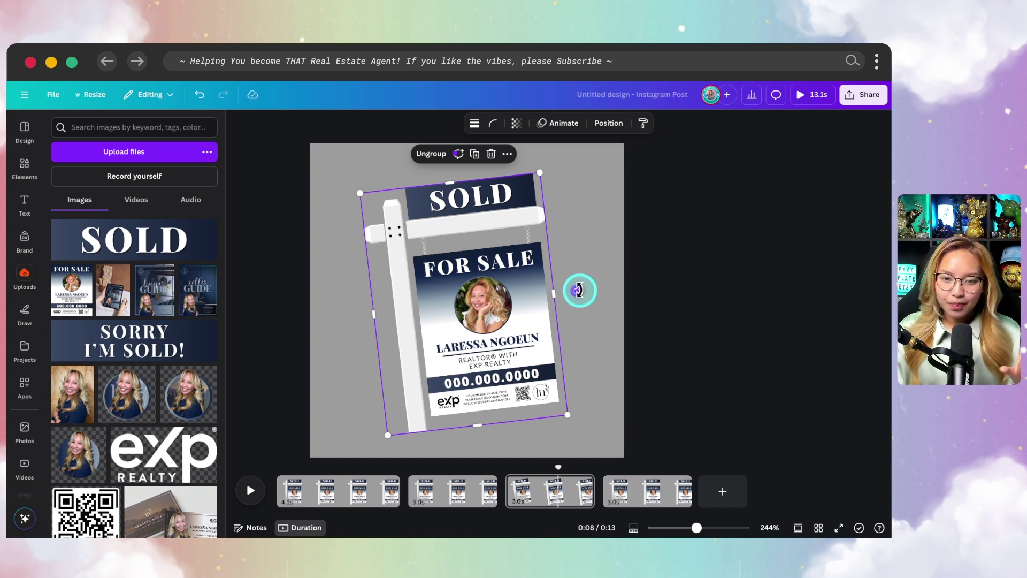
Rotate the whole grouped sign on page 4 slightly clockwise, opposite to the tilt on page 3
left_click(626, 488)
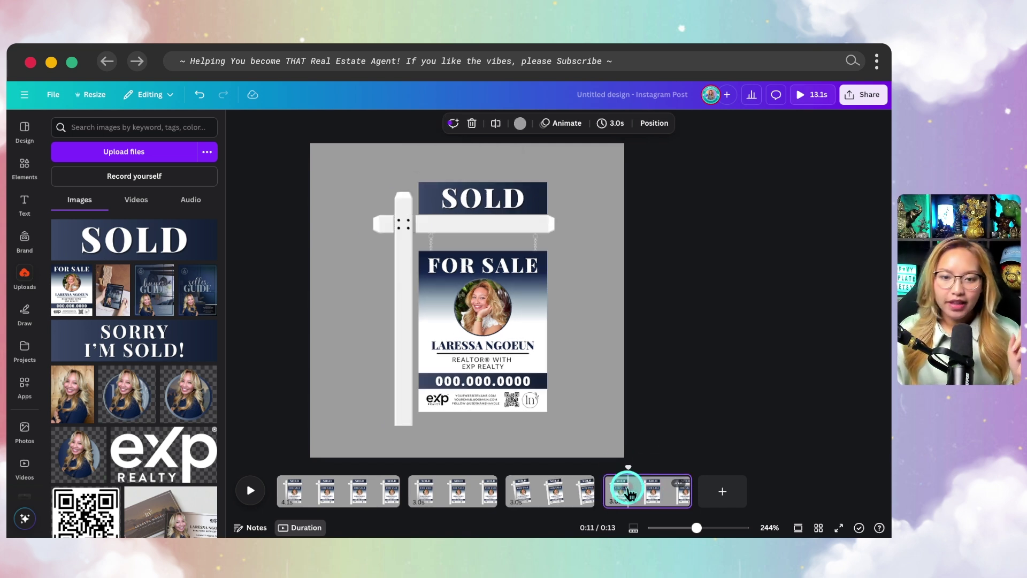
left_click(343, 166)
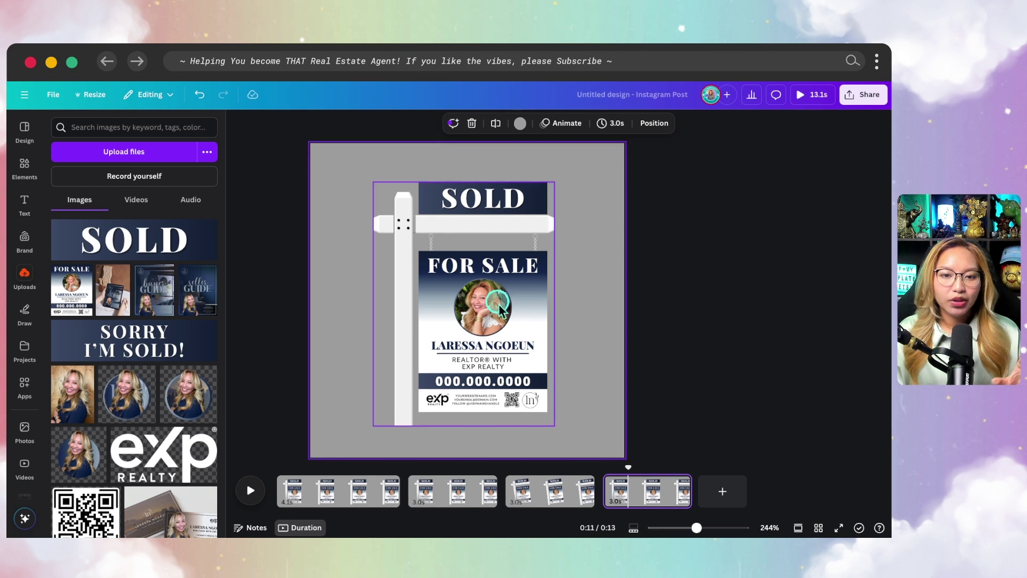
left_click_drag(337, 171, 558, 429)
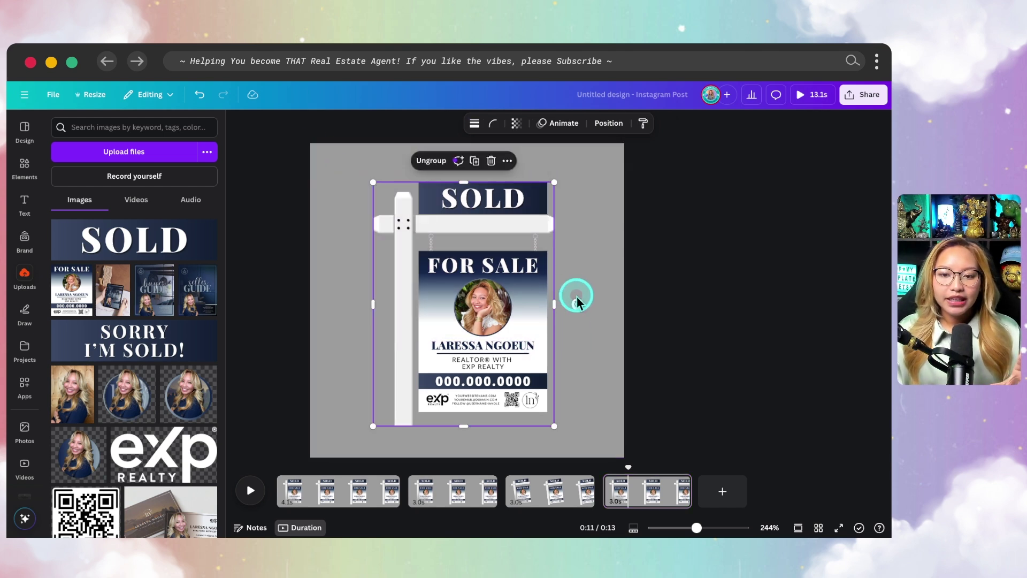
left_click_drag(582, 306, 575, 319)
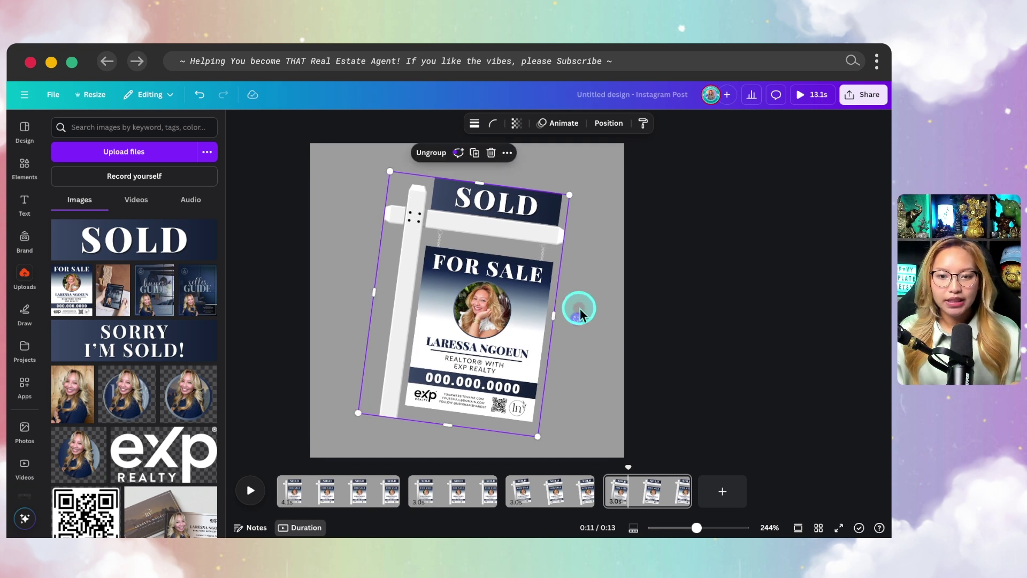
Ungroup the tilted sign on page 3, delete its SOLD rider, and group the remaining sign parts again
left_click(560, 499)
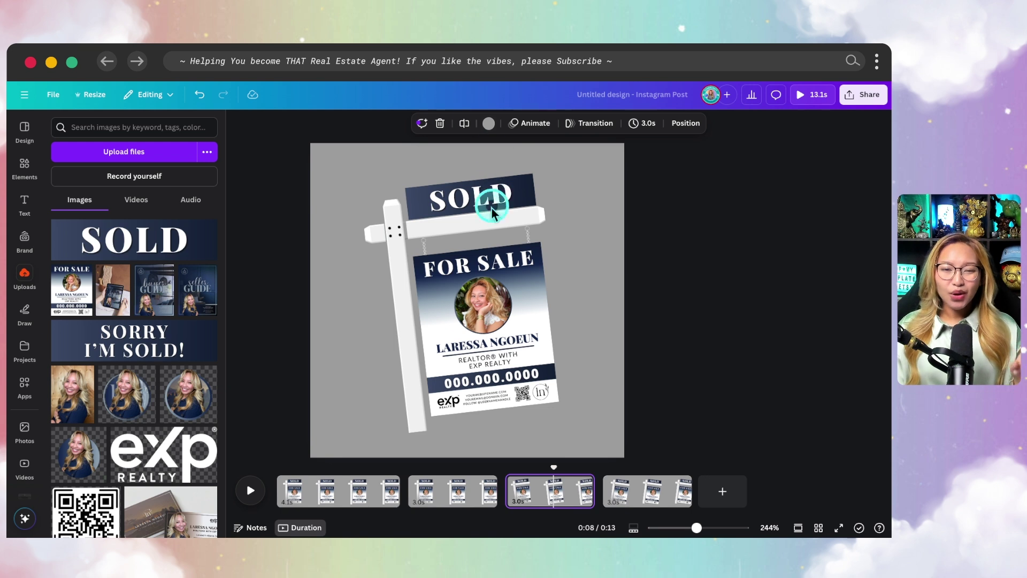
left_click(470, 198)
left_click(458, 160)
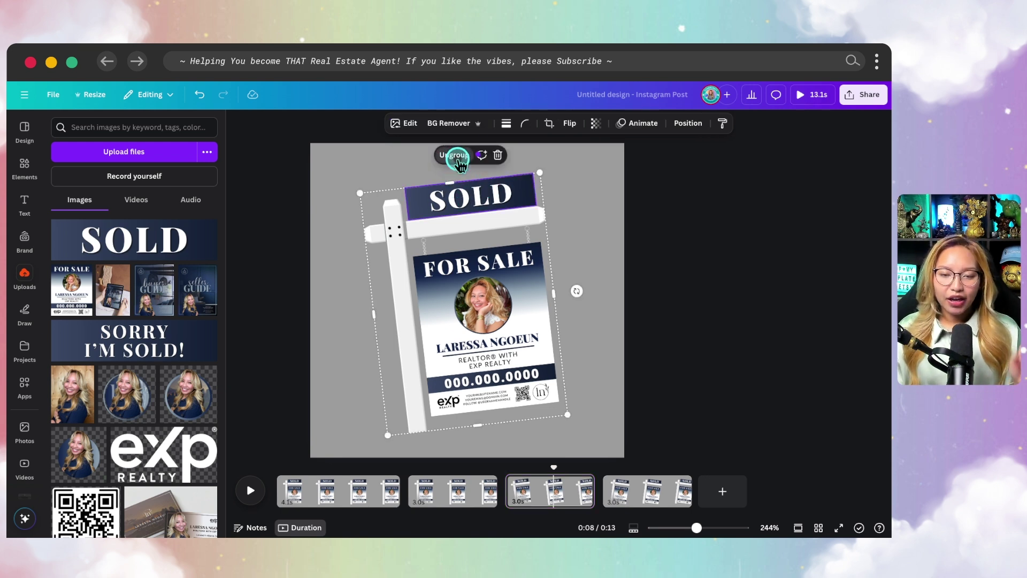
left_click(578, 192)
left_click(487, 193)
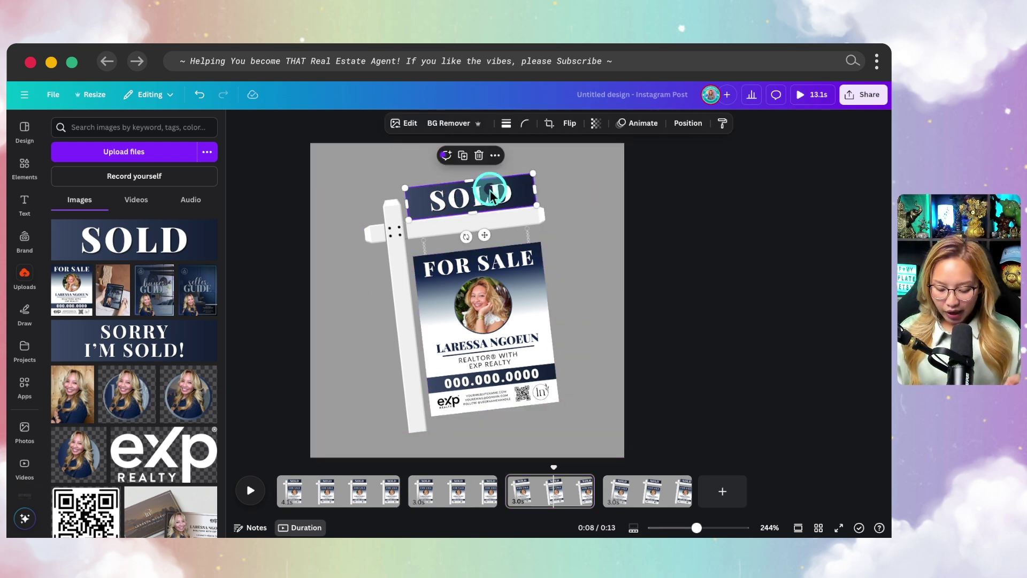
key("Delete")
left_click_drag(335, 172, 527, 347)
left_click(440, 170)
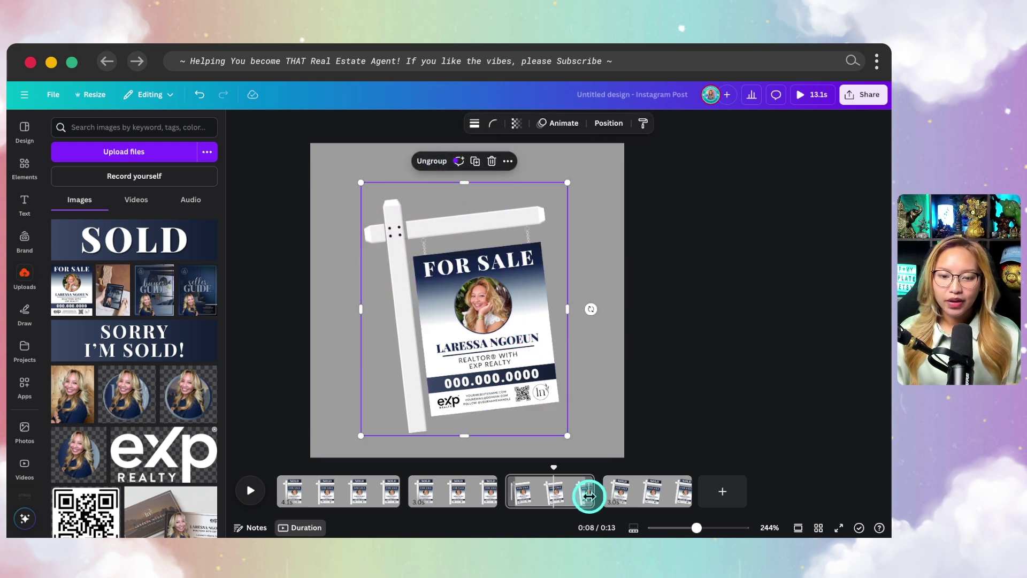
Shorten page 3 to 0.5 seconds and page 4 to 1.5 seconds
left_click_drag(550, 469, 610, 477)
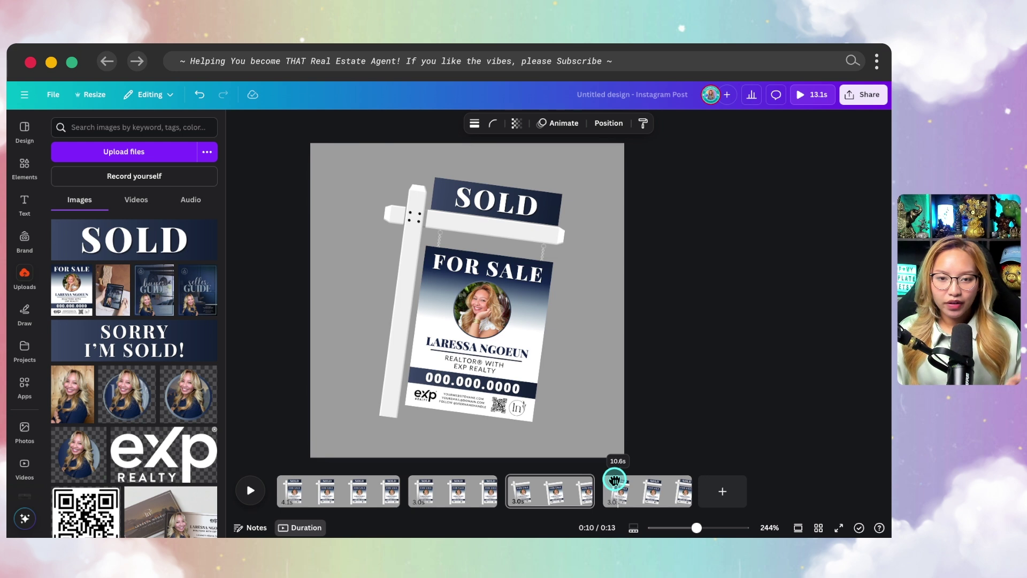
left_click_drag(628, 482, 622, 481)
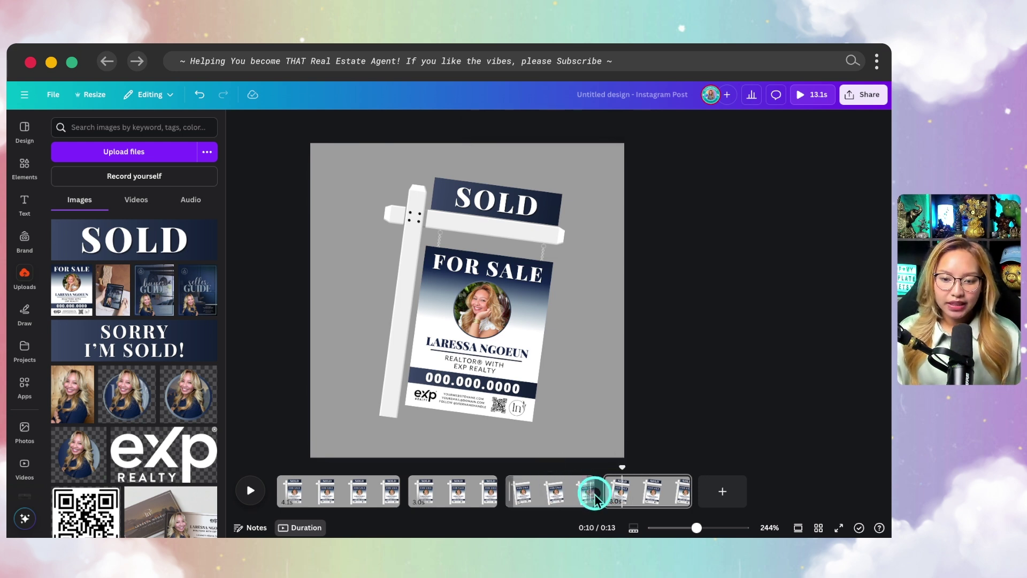
left_click_drag(588, 493, 518, 498)
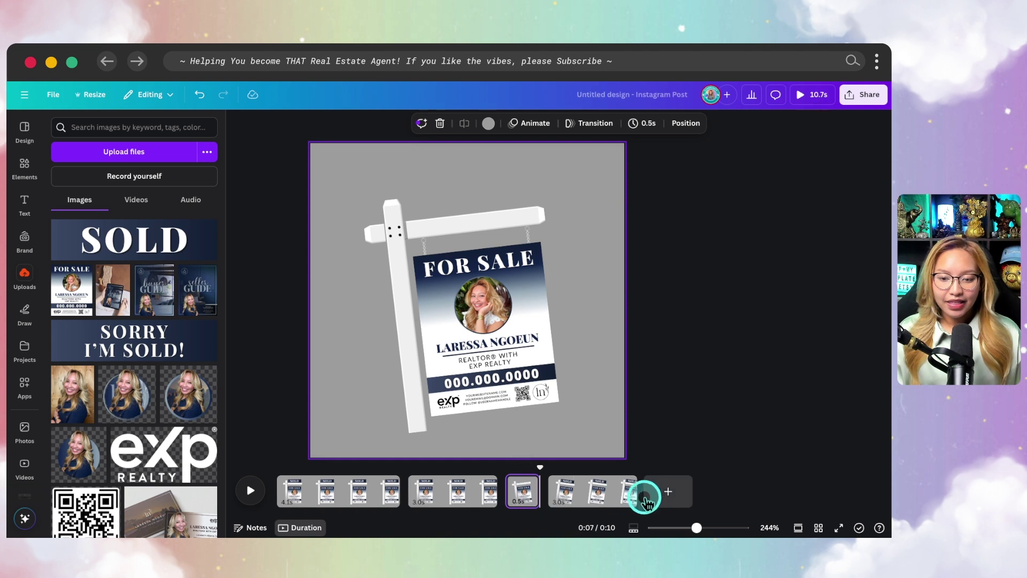
left_click_drag(631, 492, 589, 495)
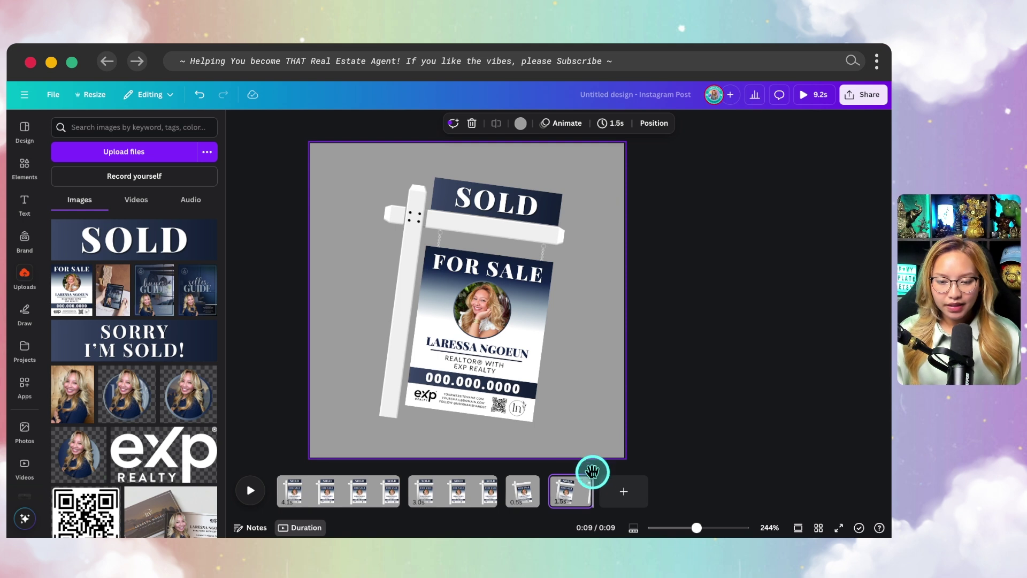
Play back pages 3 and 4 to check the sign's tilting motion and the SOLD rider's animation
left_click(509, 473)
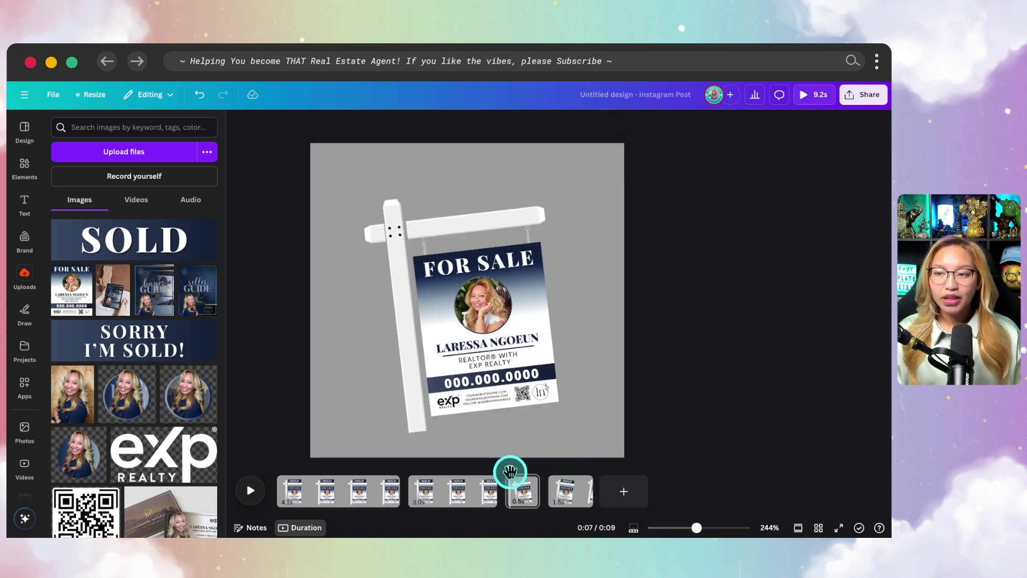
left_click(251, 491)
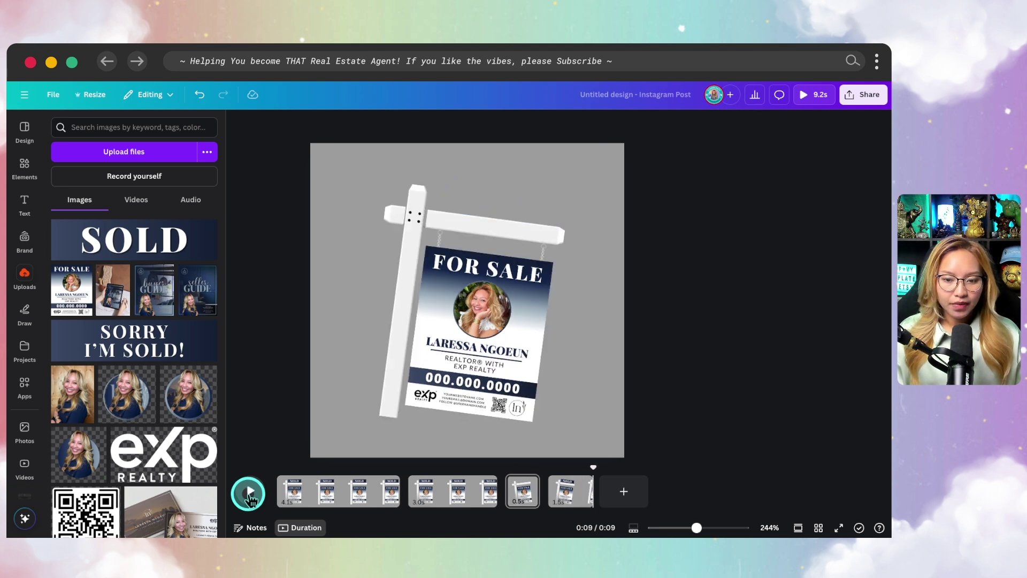
left_click_drag(592, 467, 556, 473)
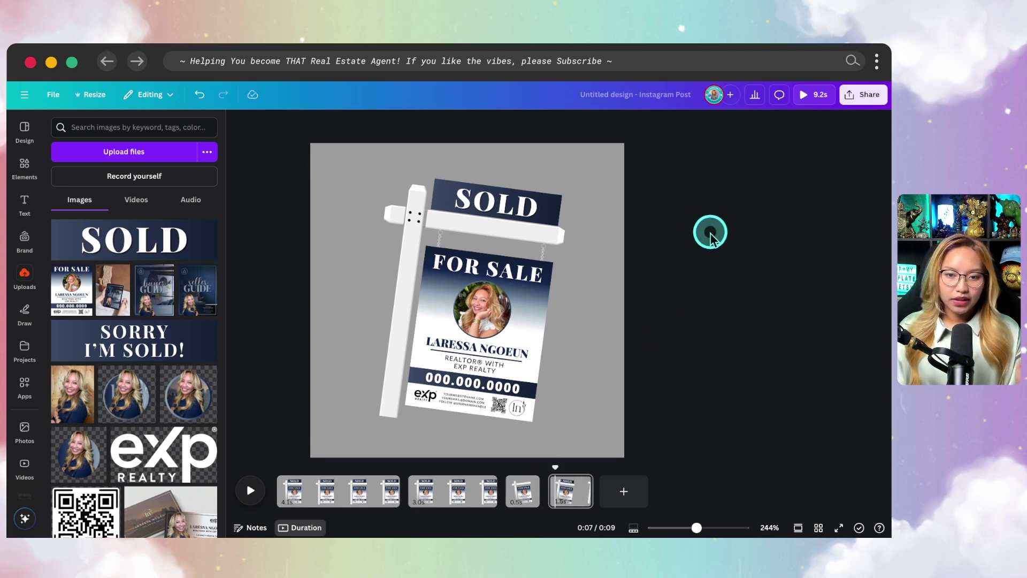
Download only pages 3 and 4 together as one transparent GIF at size 0.4
left_click(859, 97)
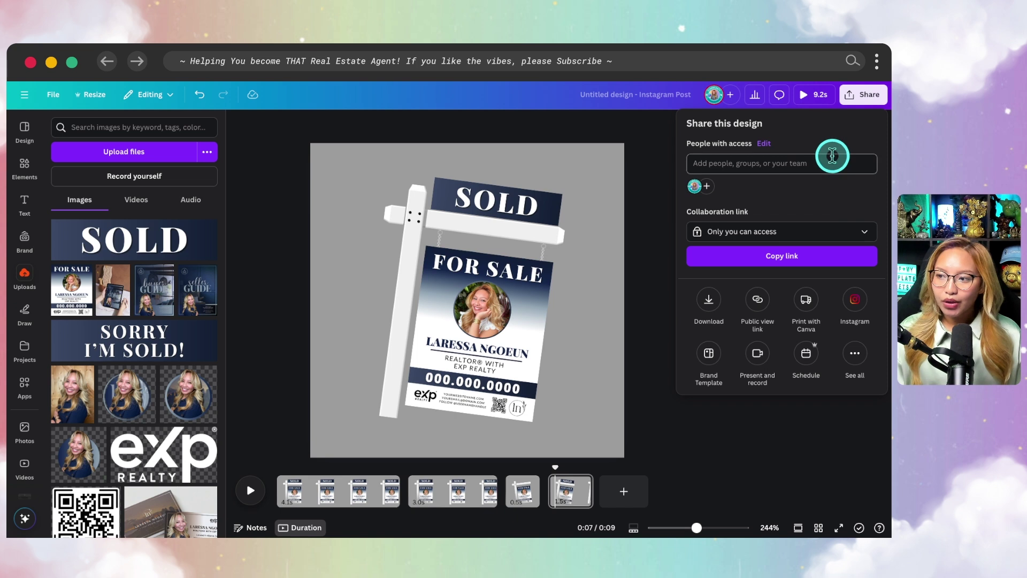
left_click(708, 299)
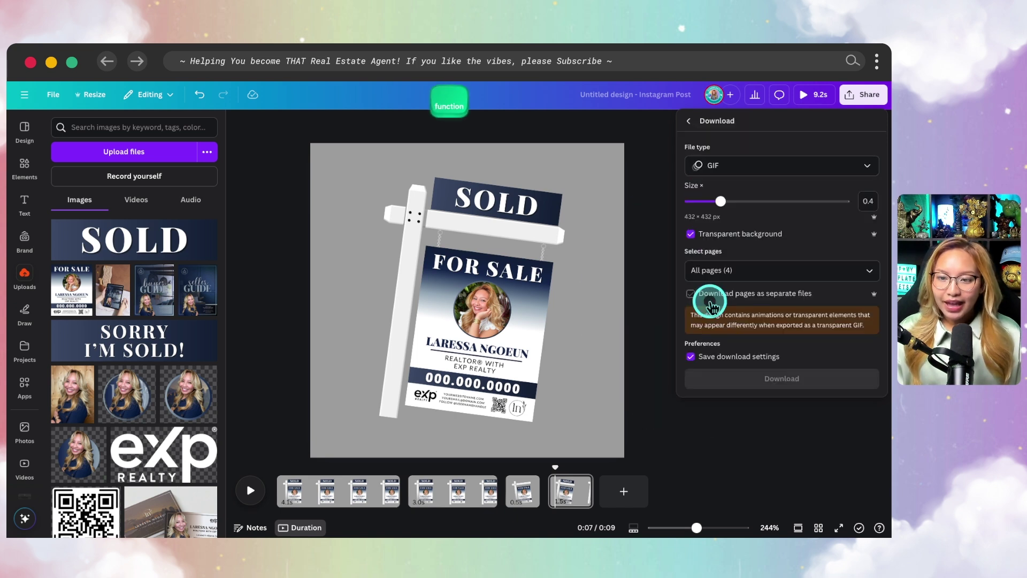
left_click(743, 267)
left_click(758, 303)
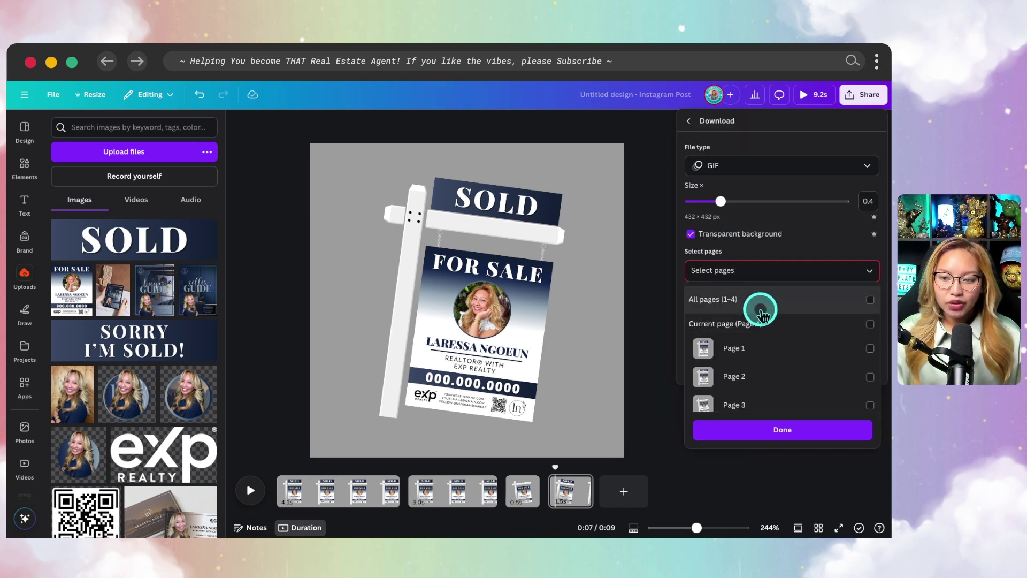
scroll(778, 338, "down", 2)
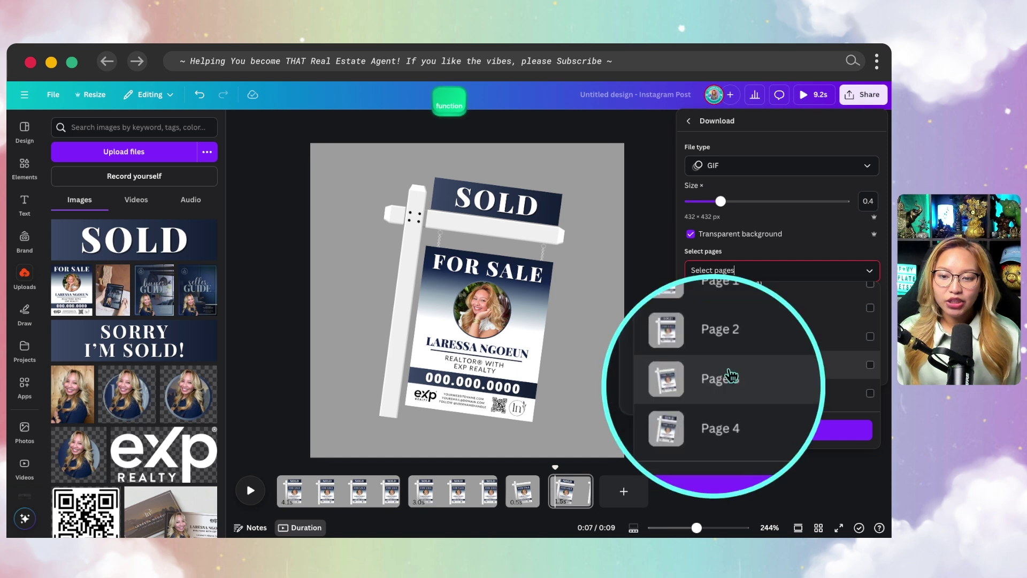
left_click(775, 367)
left_click(772, 405)
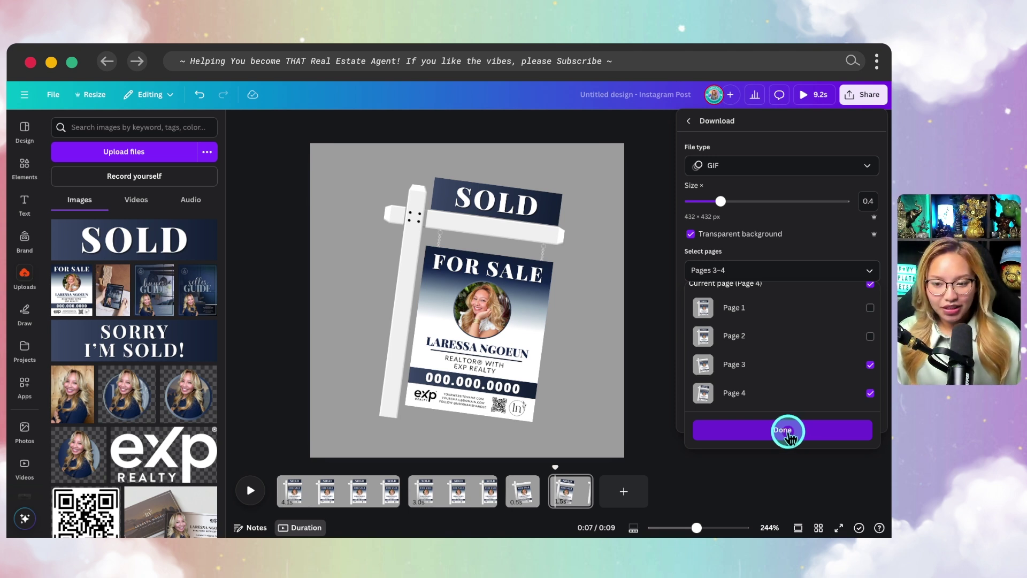
left_click(797, 435)
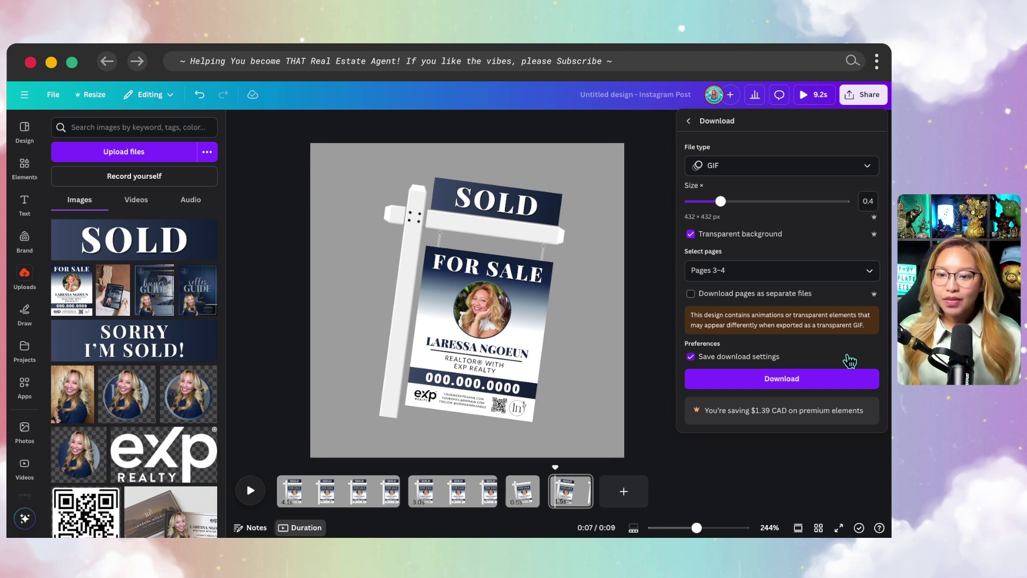
left_click(821, 376)
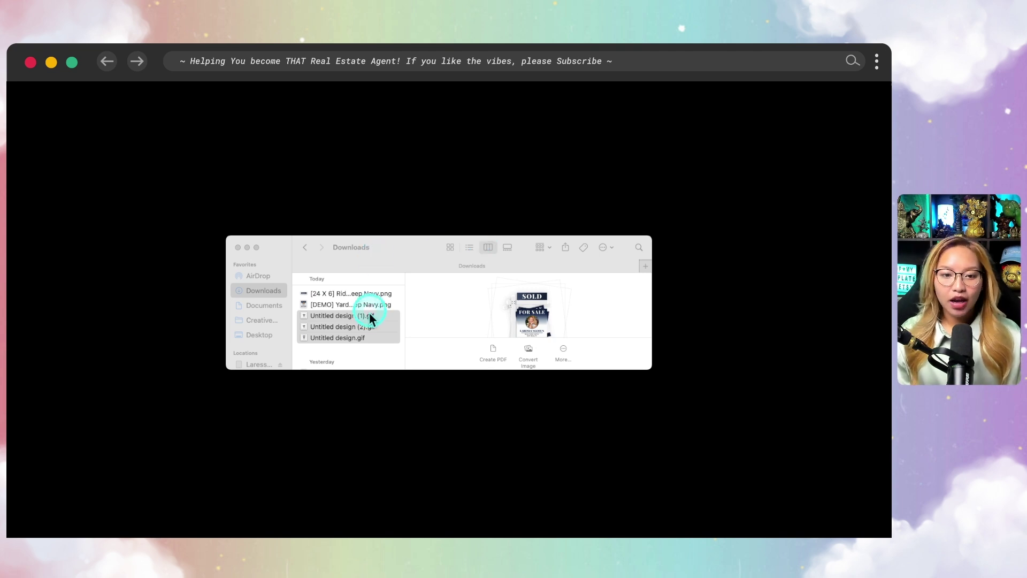
Share Untitled design.gif, Untitled design (1).gif and Untitled design (2).gif from Downloads to the phone through AirDrop
right_click(381, 335)
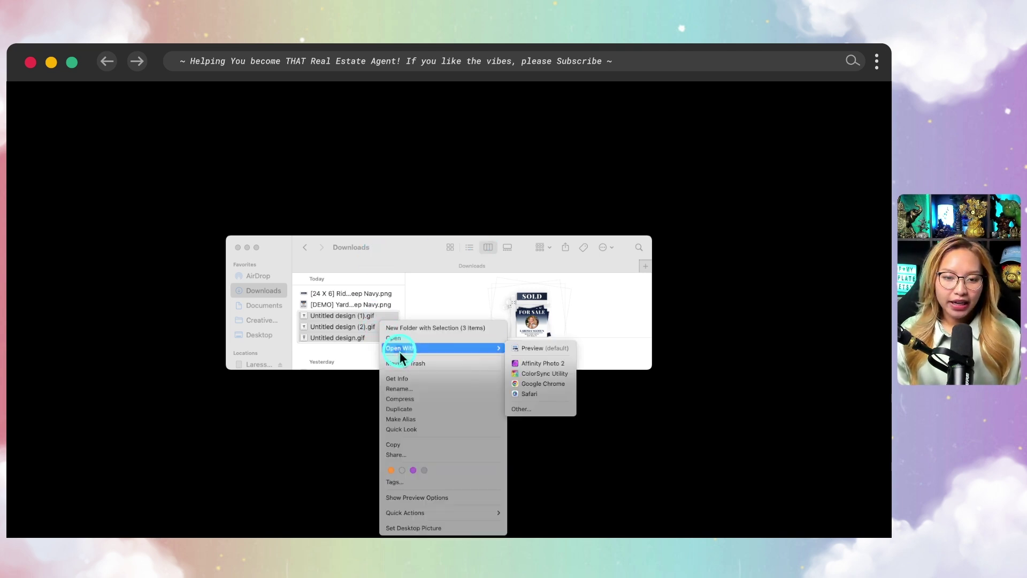
left_click(416, 455)
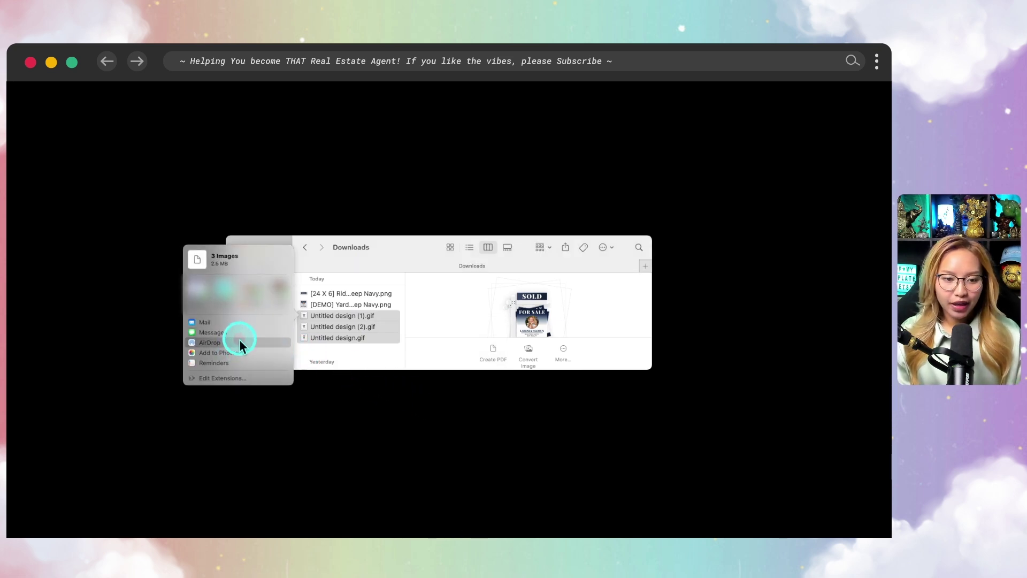
left_click(379, 274)
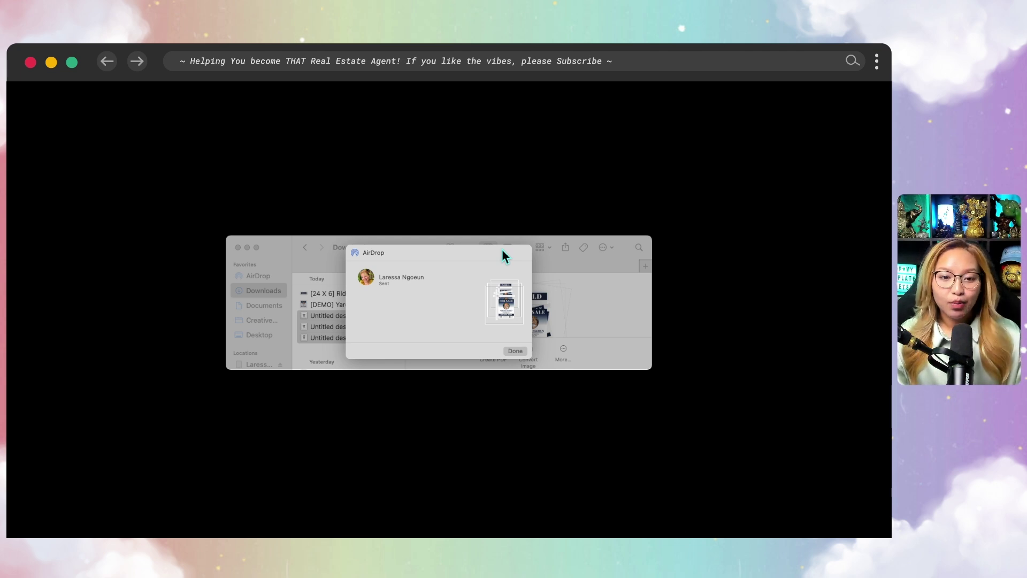
left_click(518, 350)
Switch back to Canva and open the design's Send to phone option with its QR code
key("ctrl+Right")
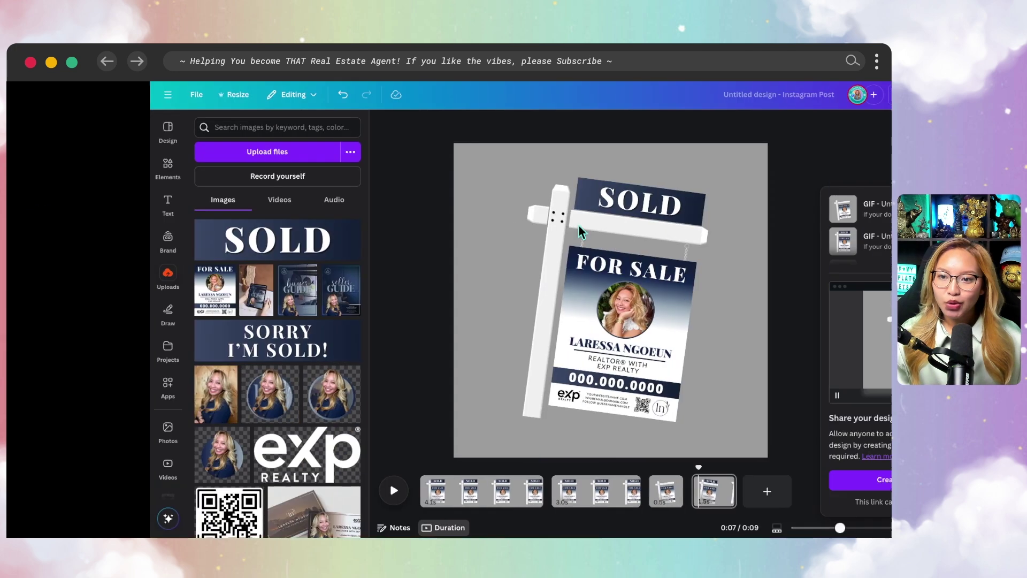
left_click(863, 95)
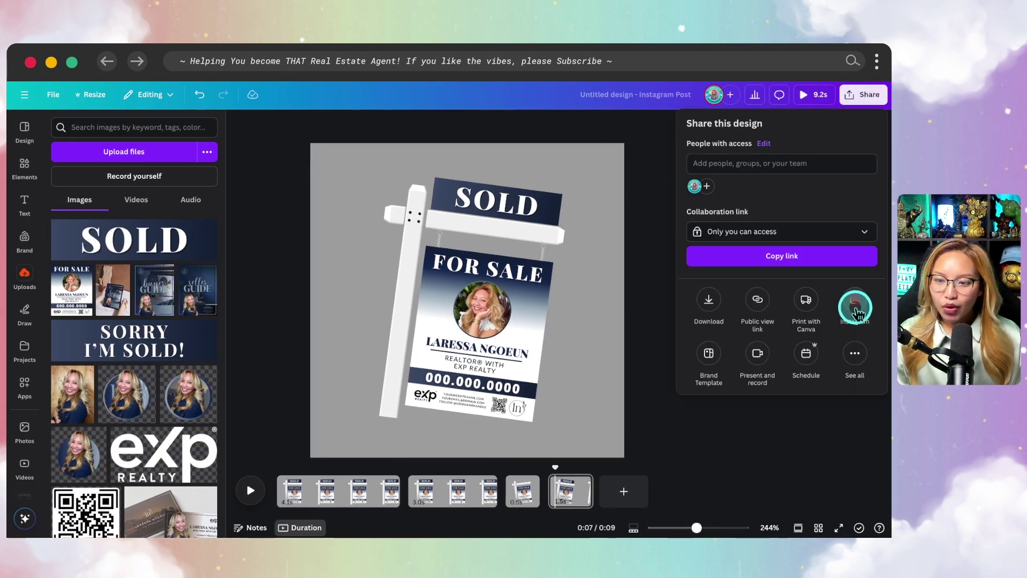
left_click(851, 351)
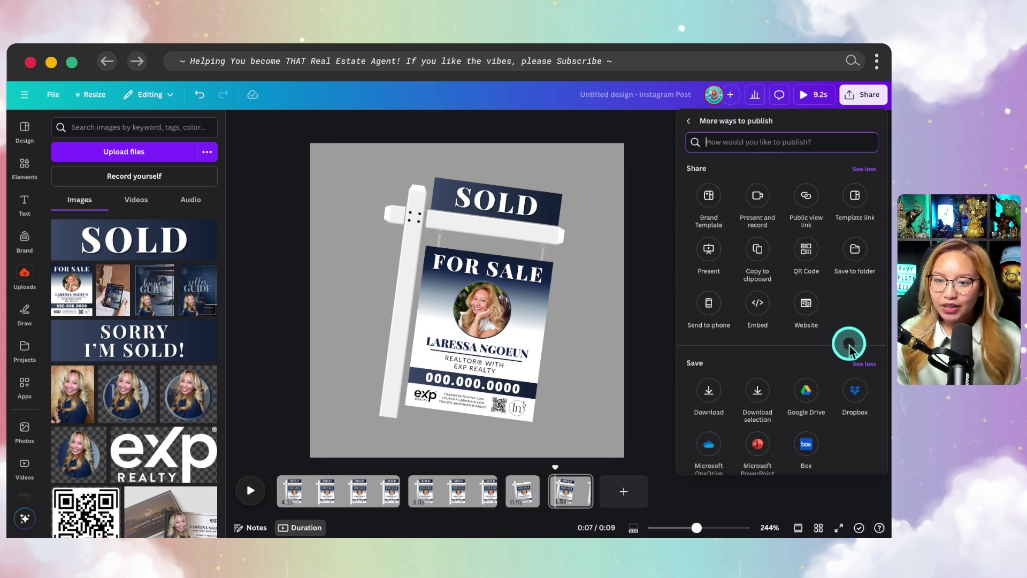
left_click(712, 307)
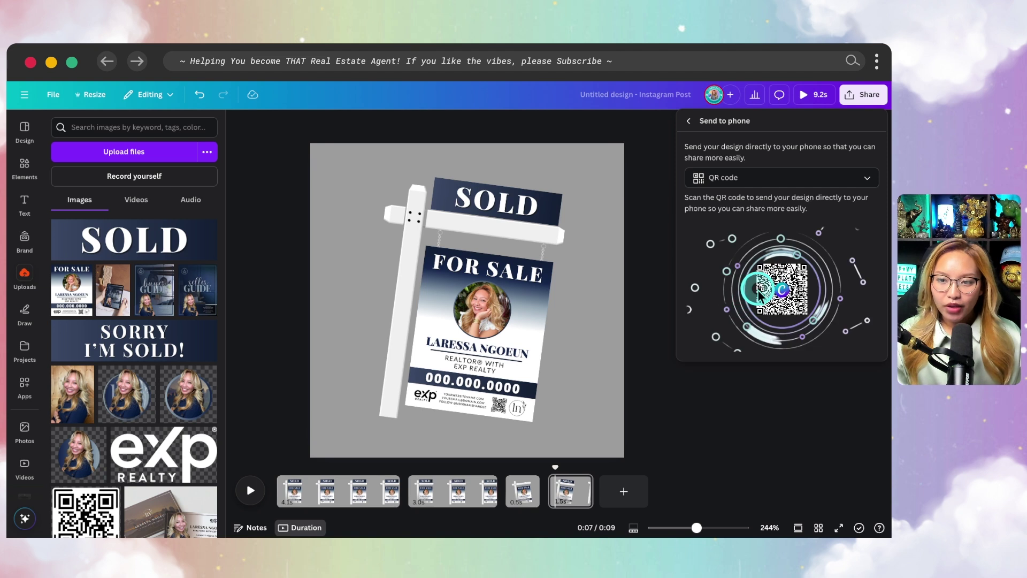